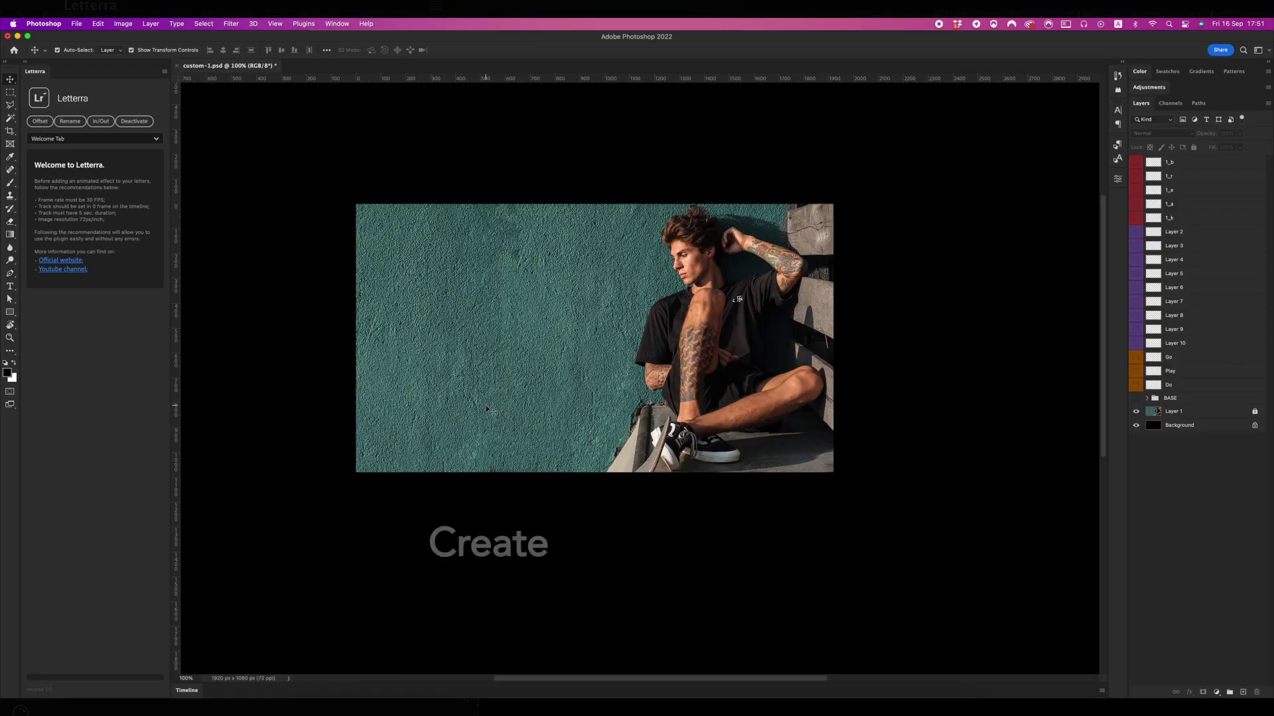
Step: Show the Timeline panel from the Window menu and create a video timeline listing every layer as a track
click(337, 24)
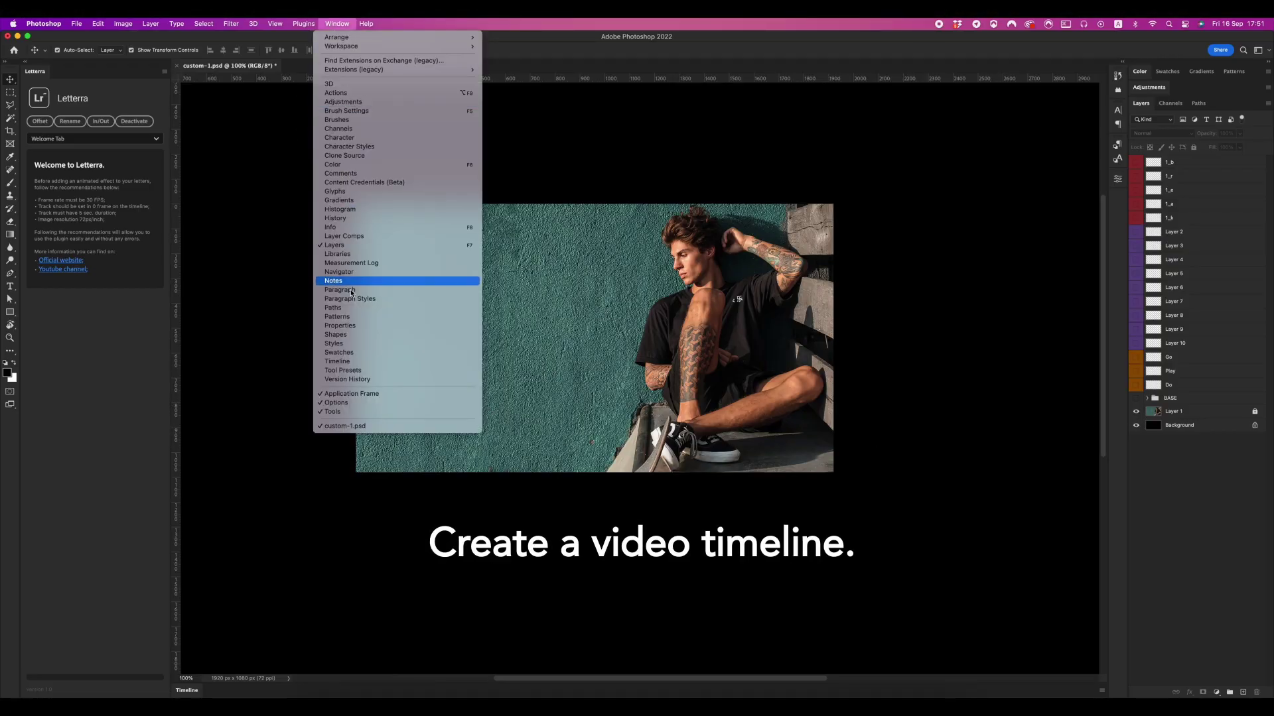
click(354, 361)
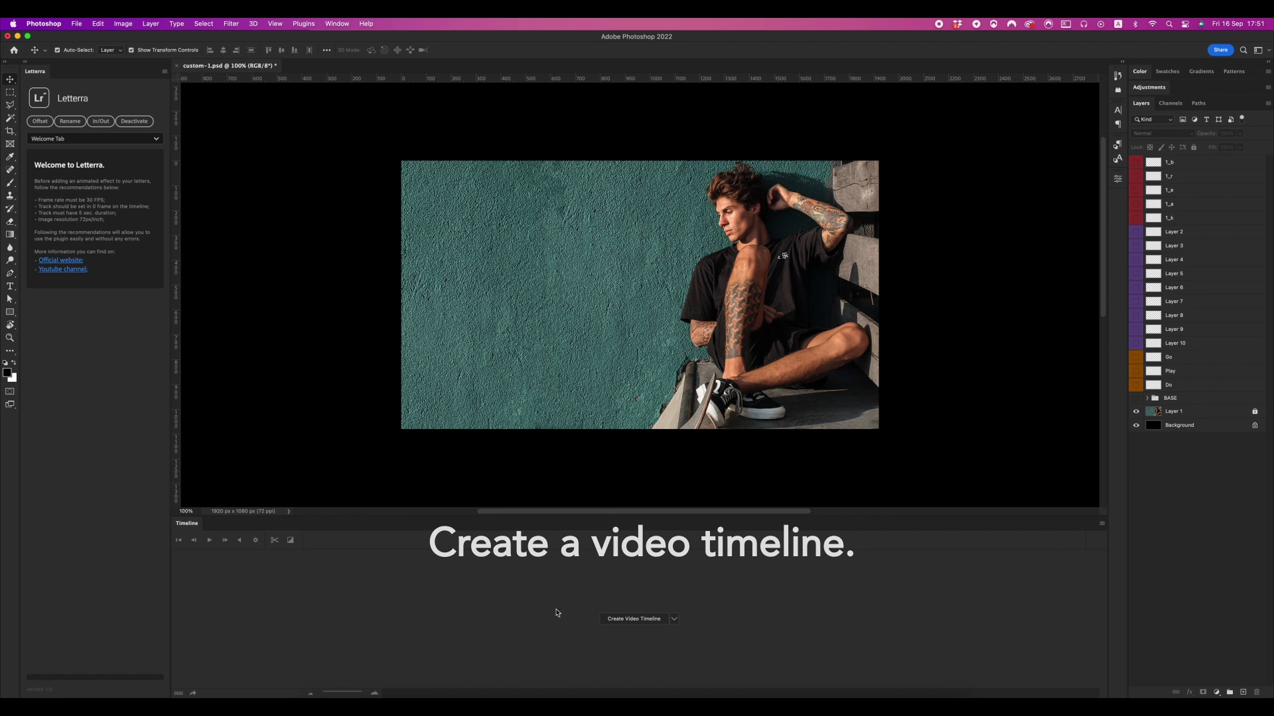
click(634, 620)
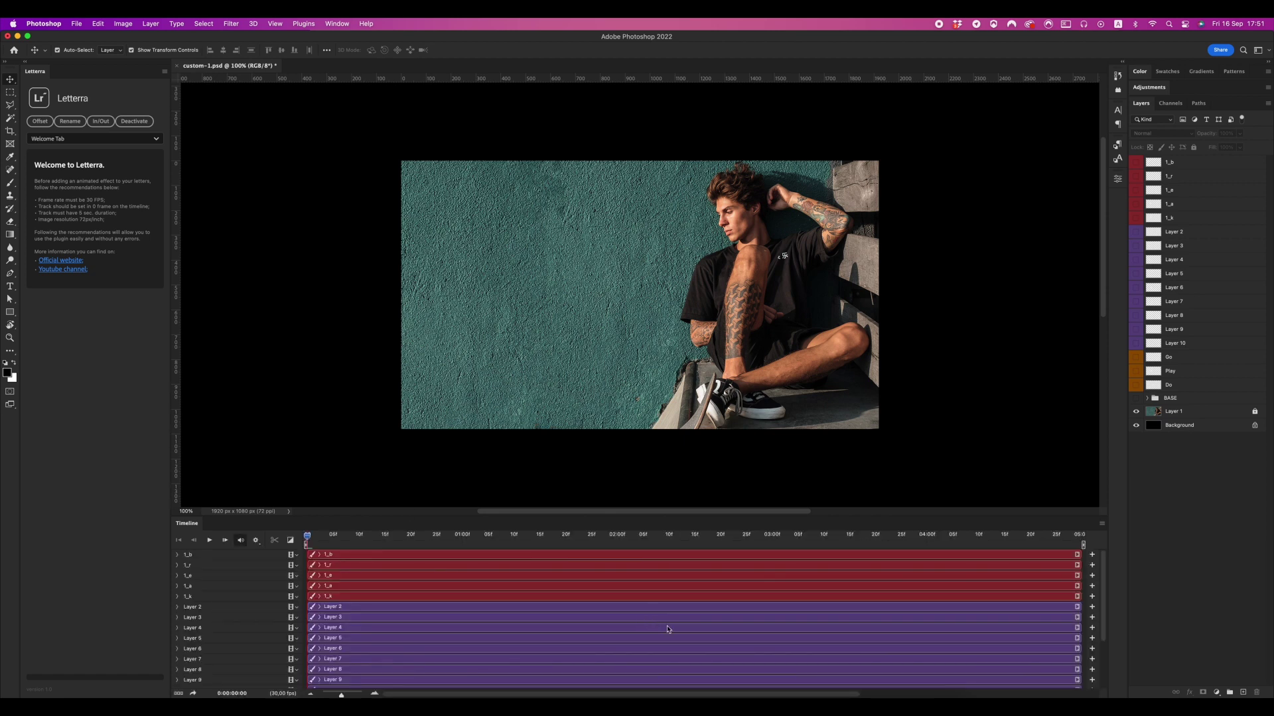
click(1101, 524)
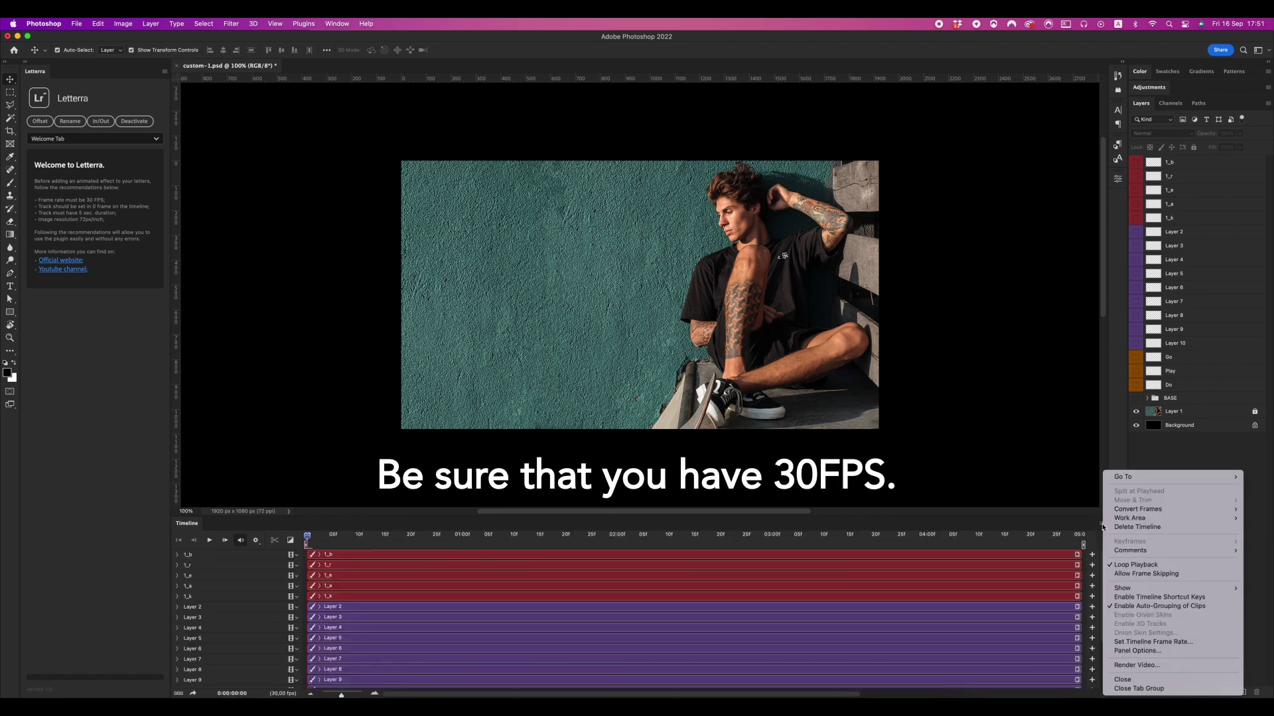
click(1153, 641)
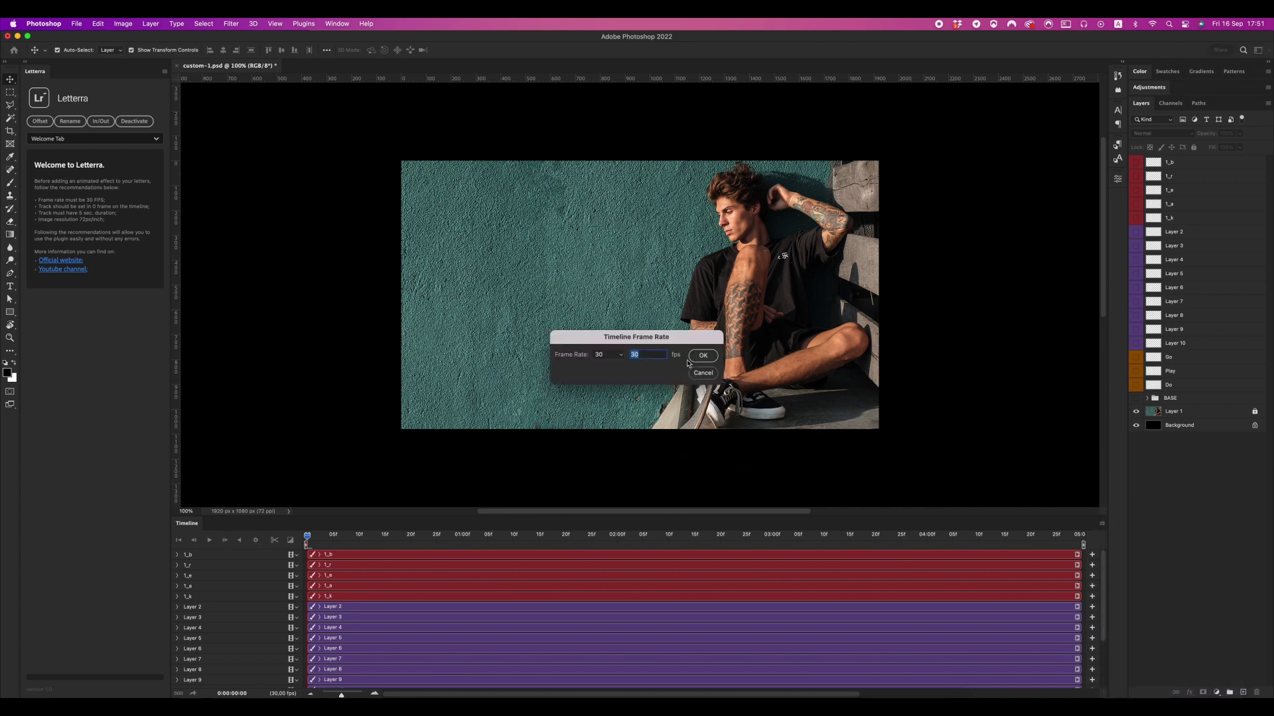
click(701, 356)
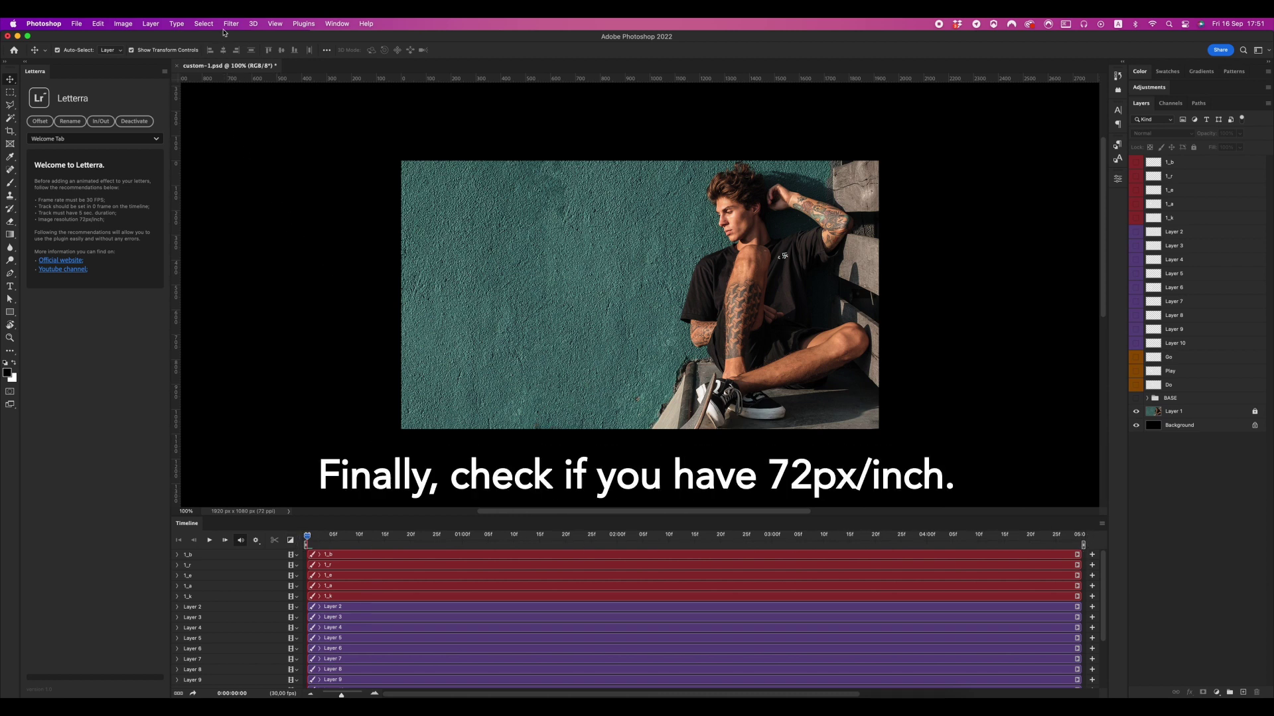
click(123, 24)
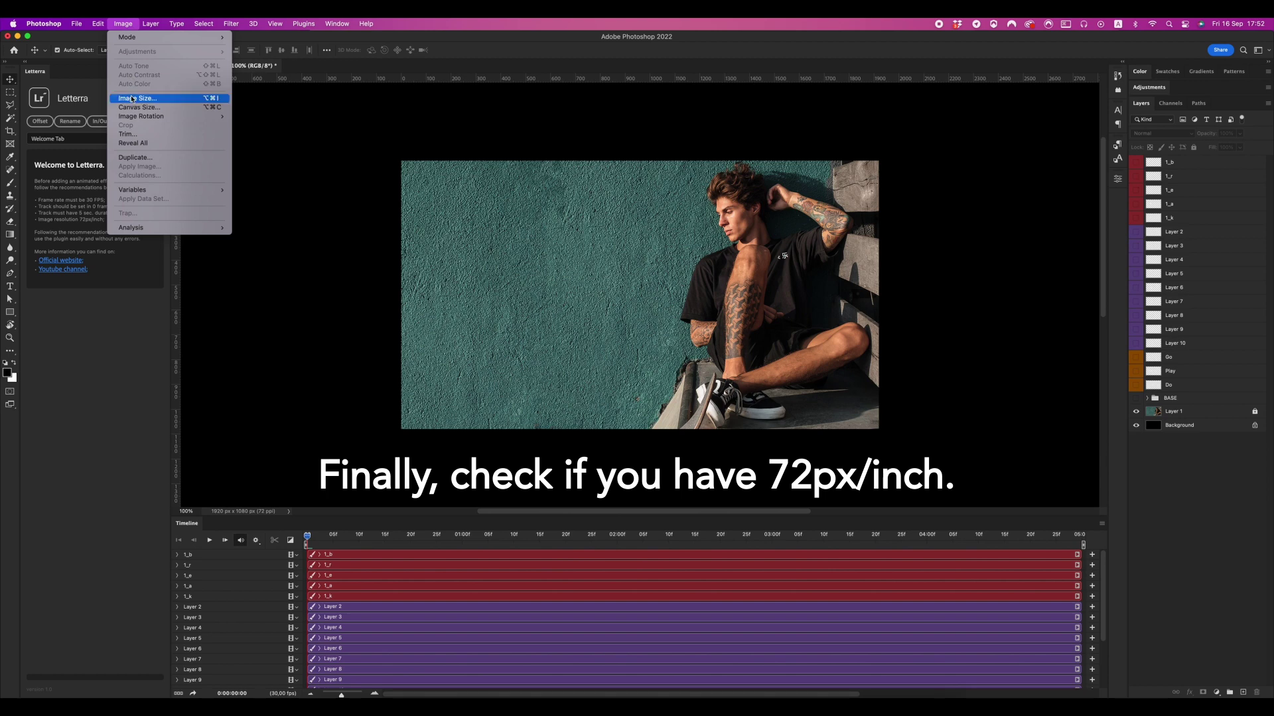
click(160, 98)
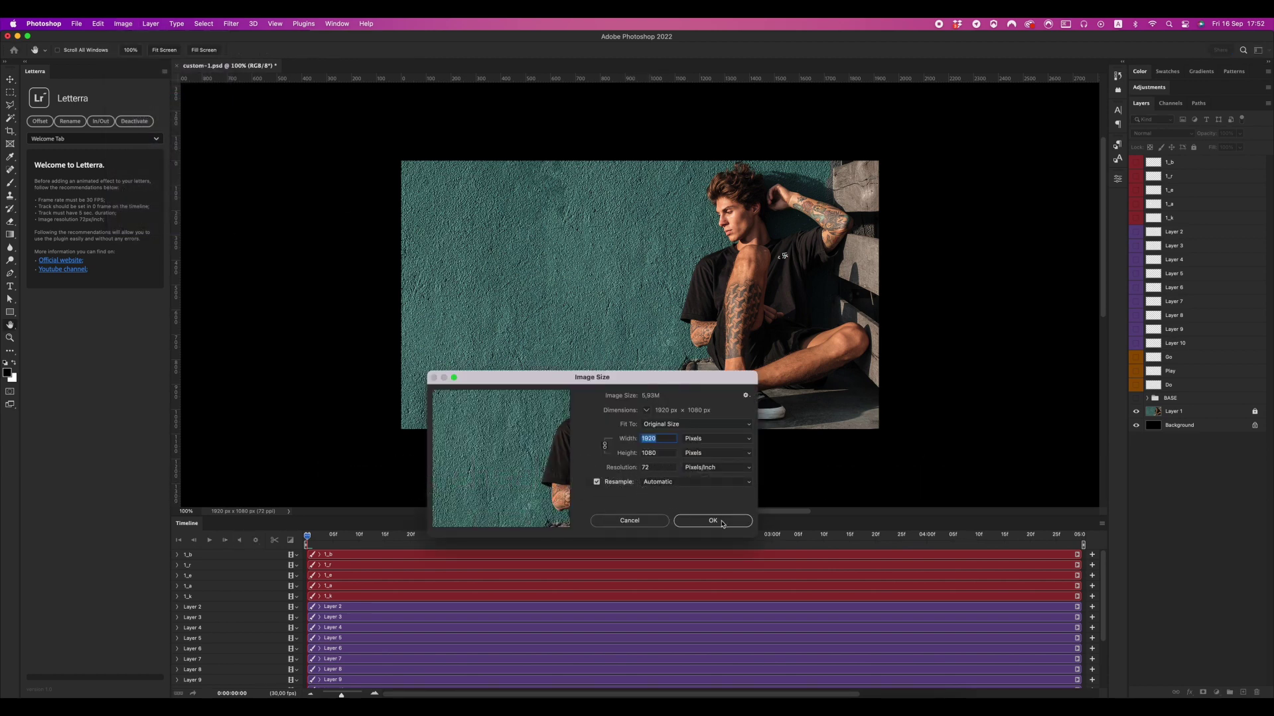
click(712, 522)
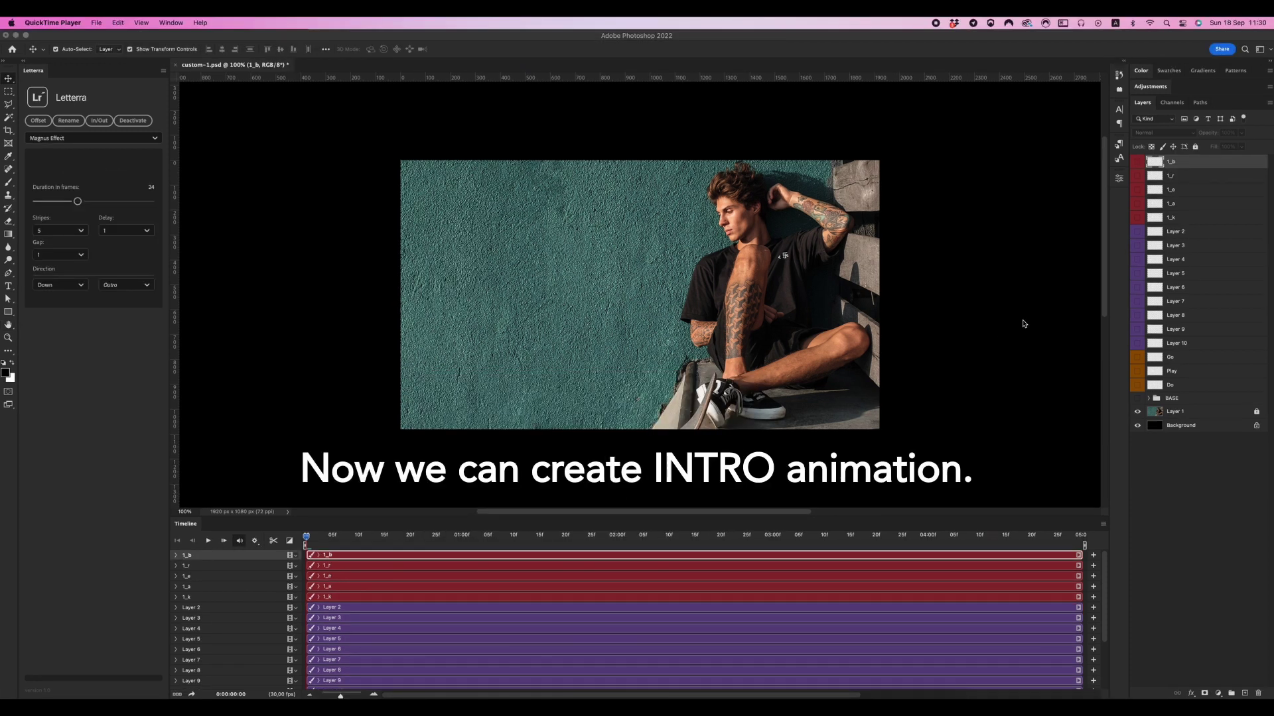
Step: Apply a 15-frame Letterra Magnus Effect, direction Down, to letter layers 1_b through 1_k
click(1139, 214)
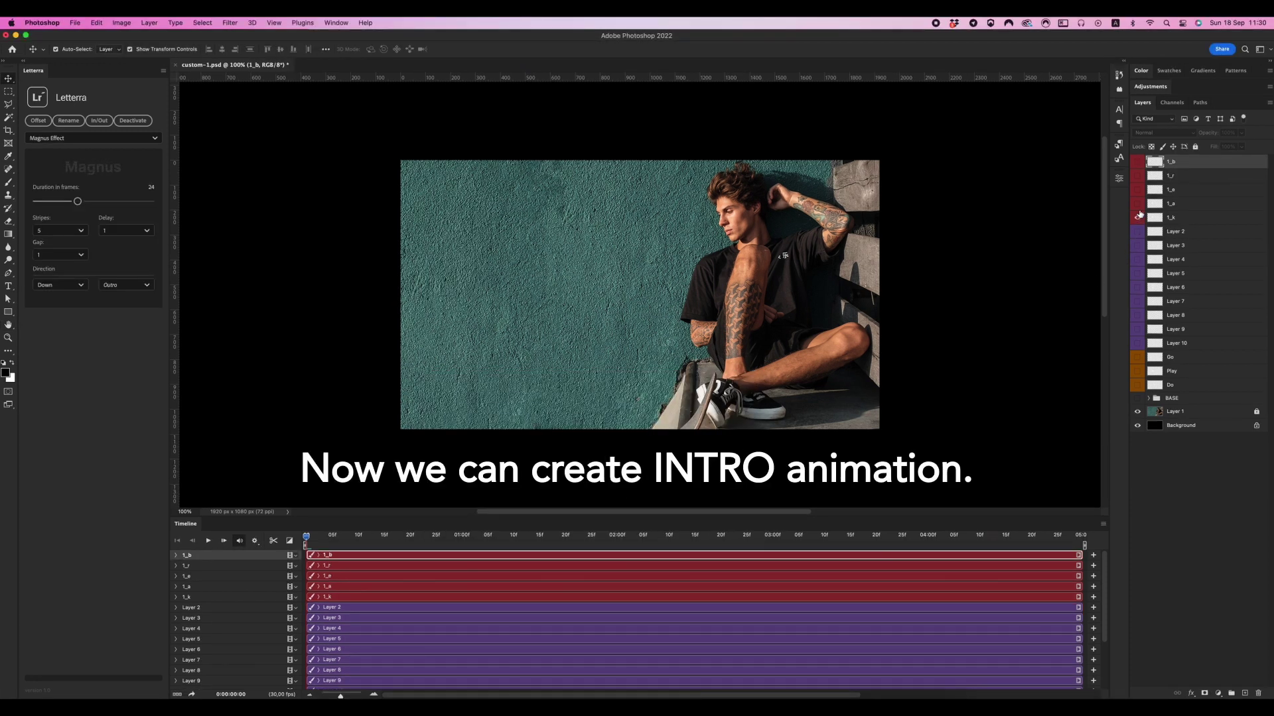
click(1139, 161)
click(1171, 218)
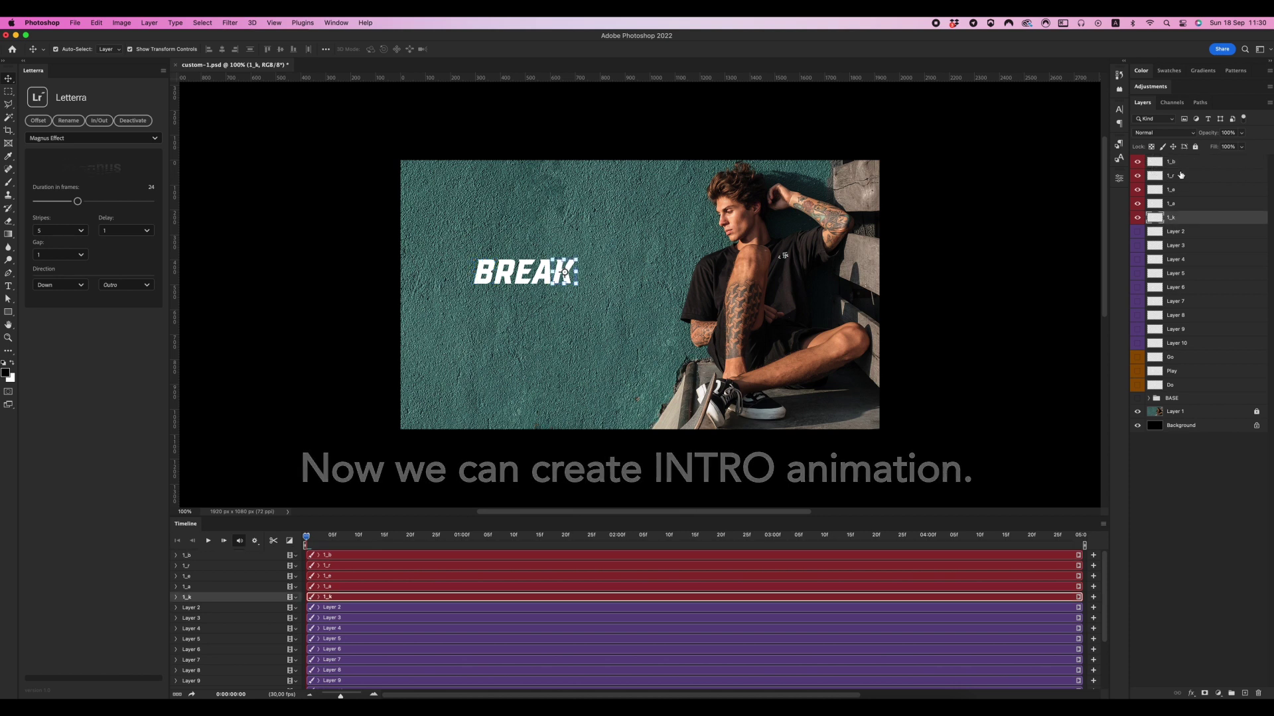
shift+click(1145, 165)
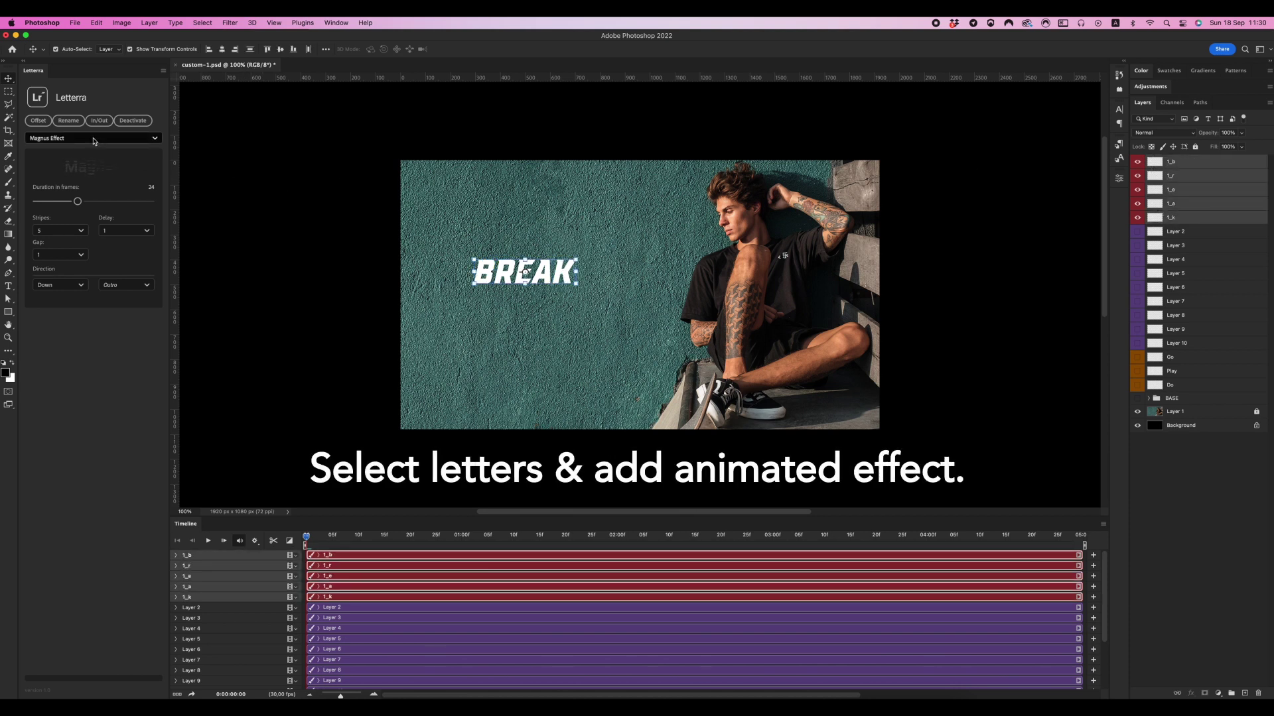
click(117, 140)
click(55, 195)
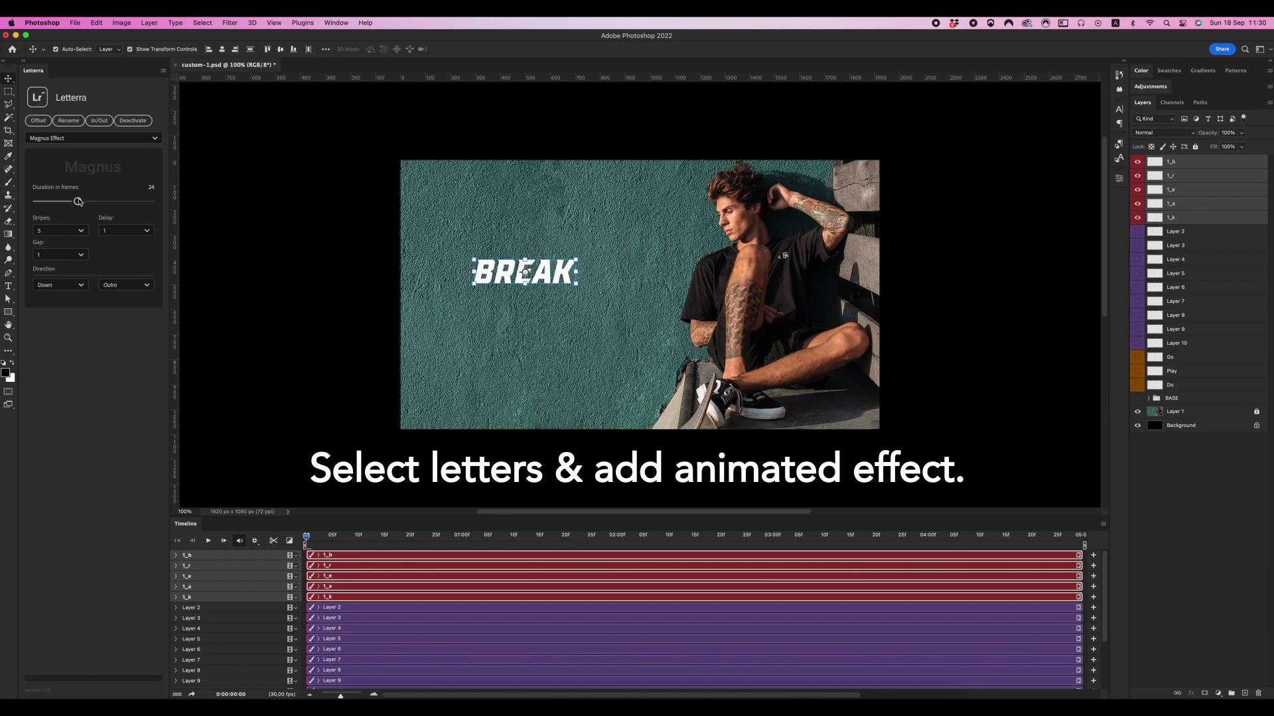
drag(78, 202, 36, 202)
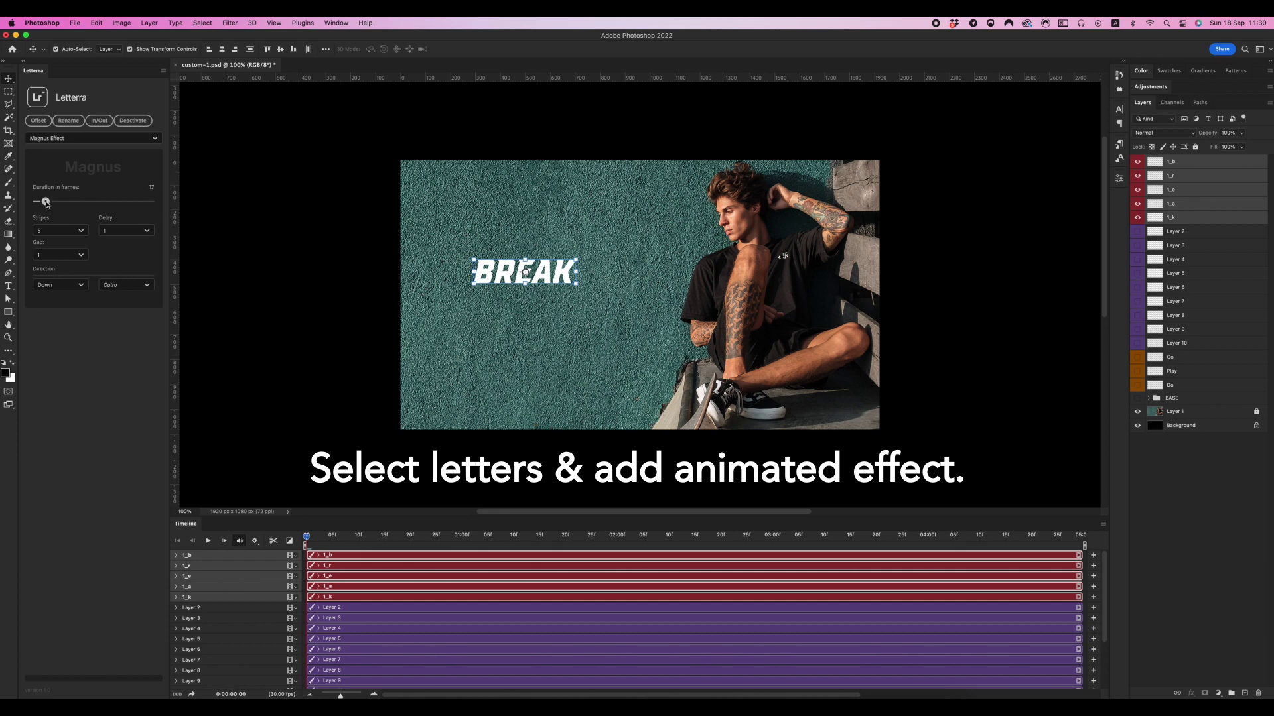
click(55, 285)
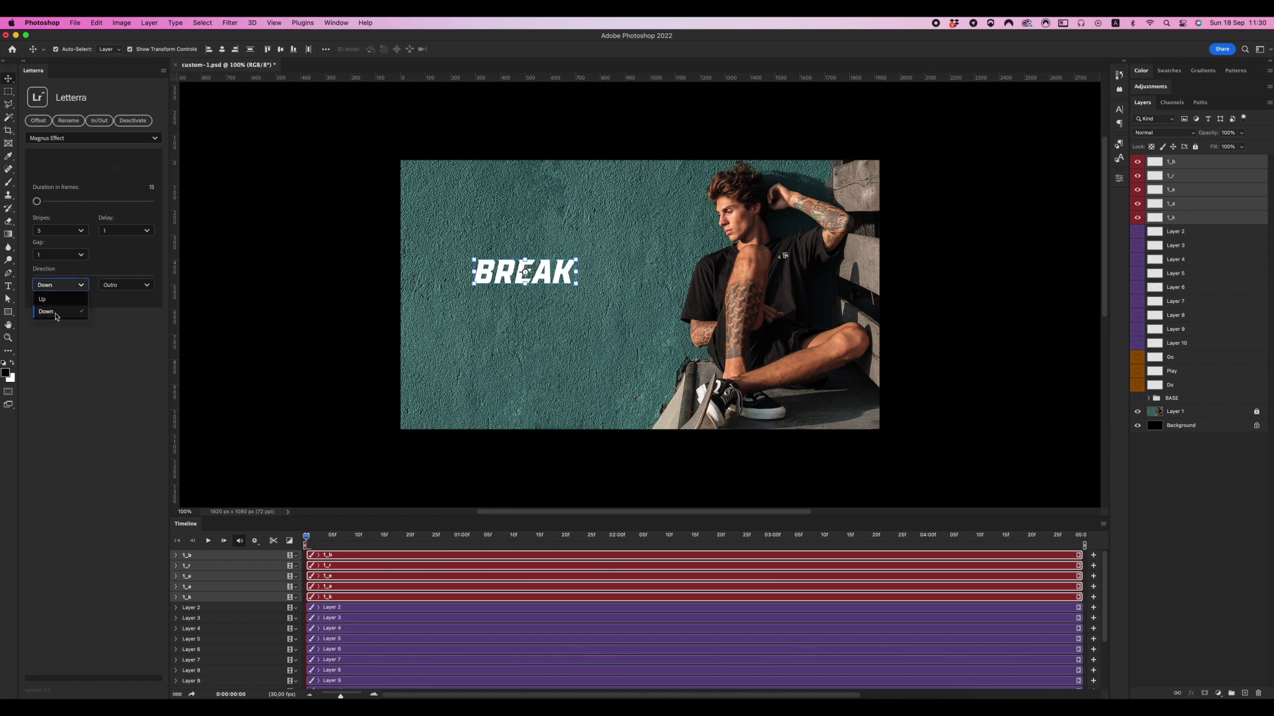
click(56, 311)
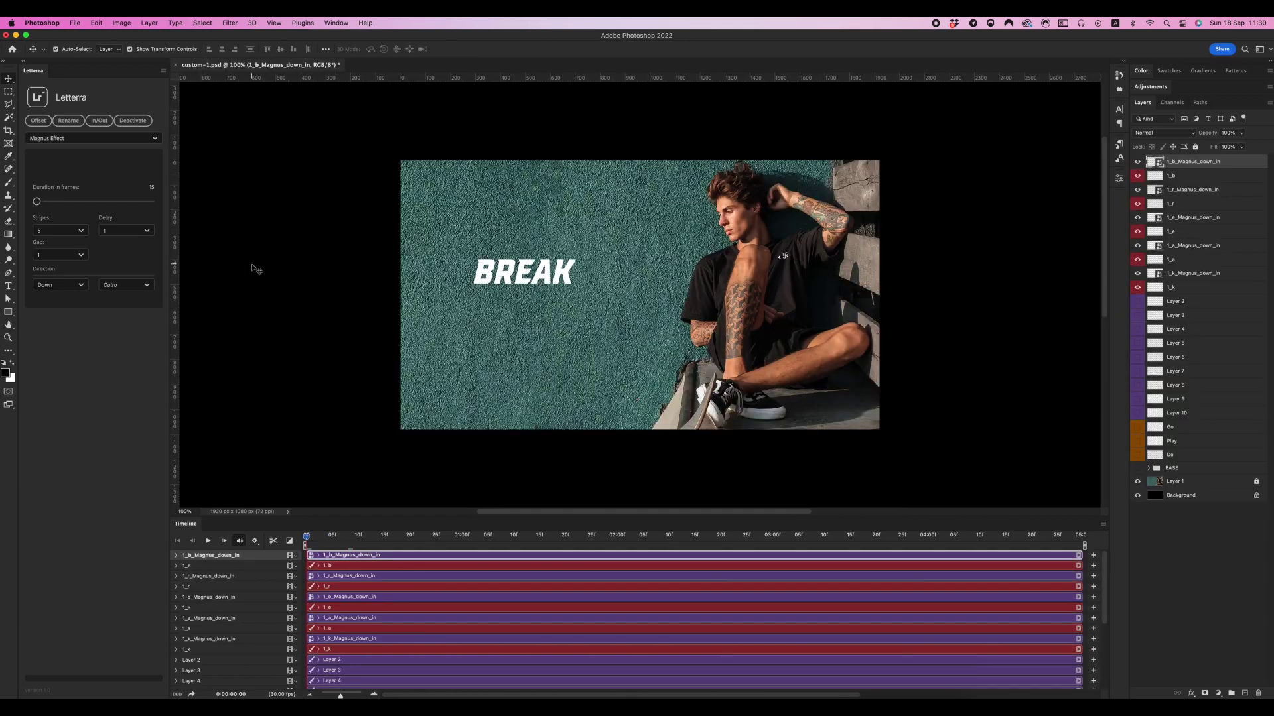
Step: Move the 1_k, 1_a, 1_e and 1_r Magnus_down_in layers under 1_b_Magnus_down_in, then preview at frame 17
click(1179, 274)
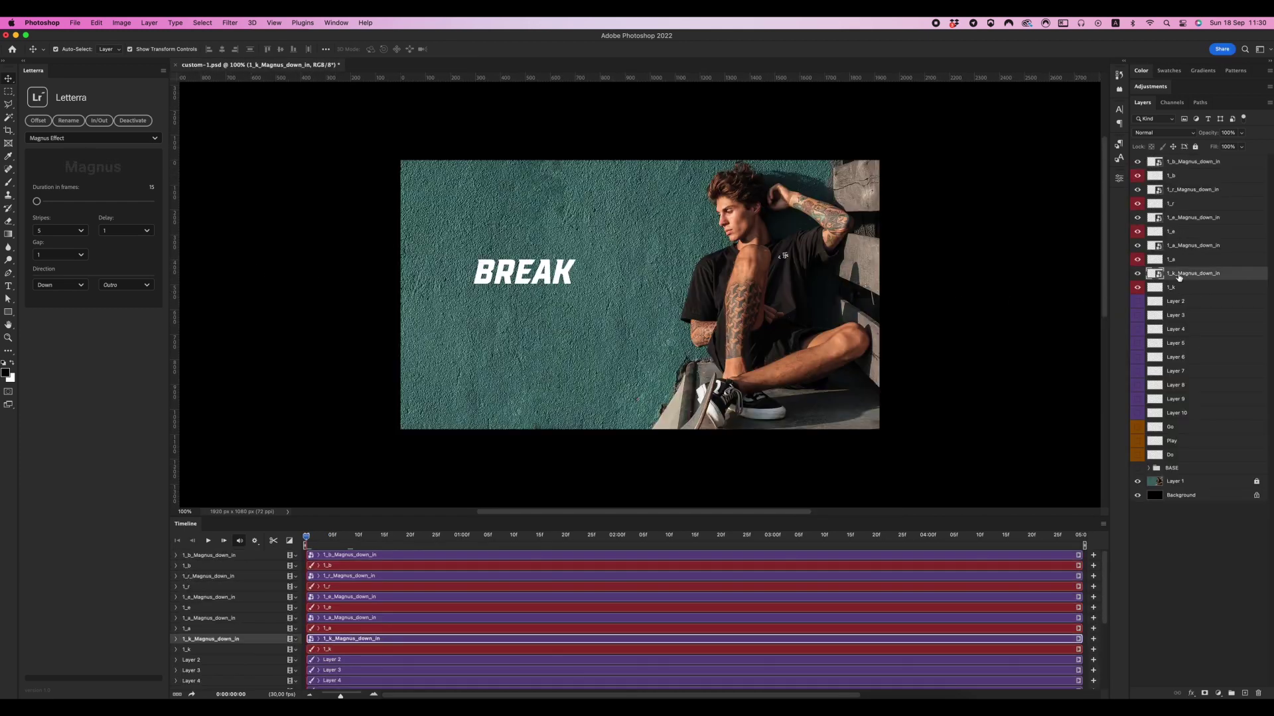
super+click(1176, 246)
super+click(1180, 218)
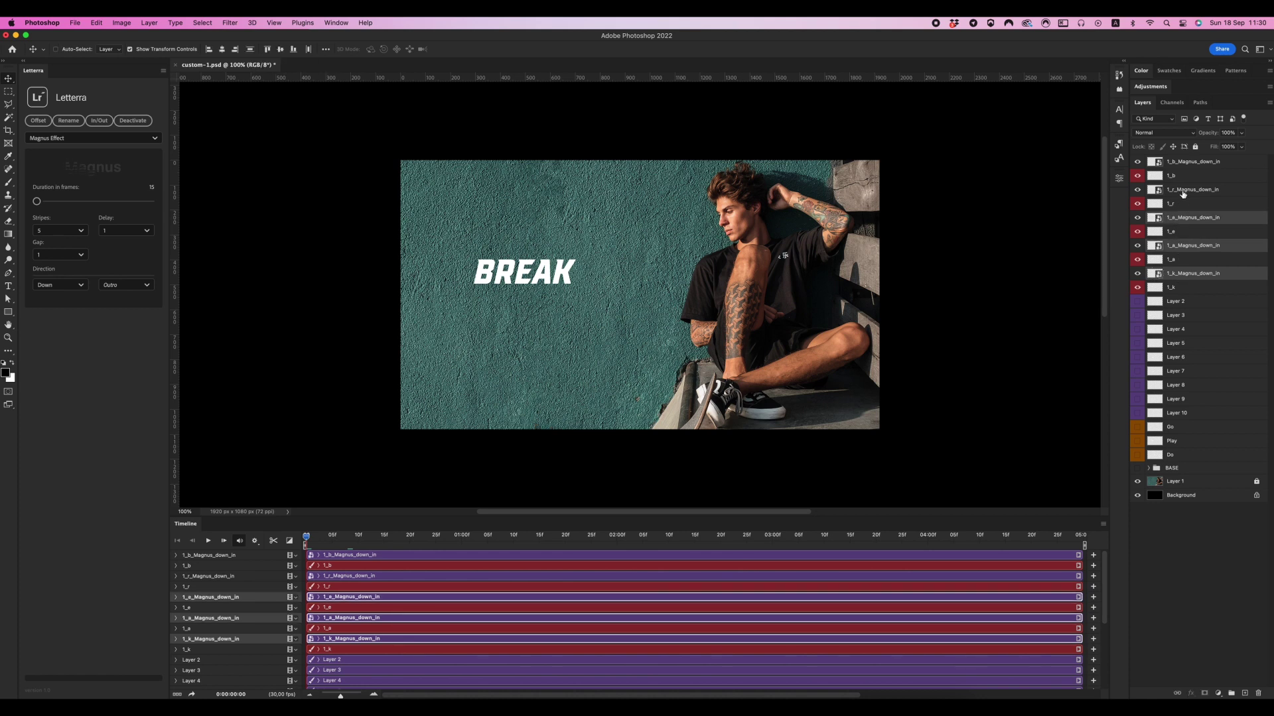
super+click(1183, 191)
drag(1183, 192, 1183, 169)
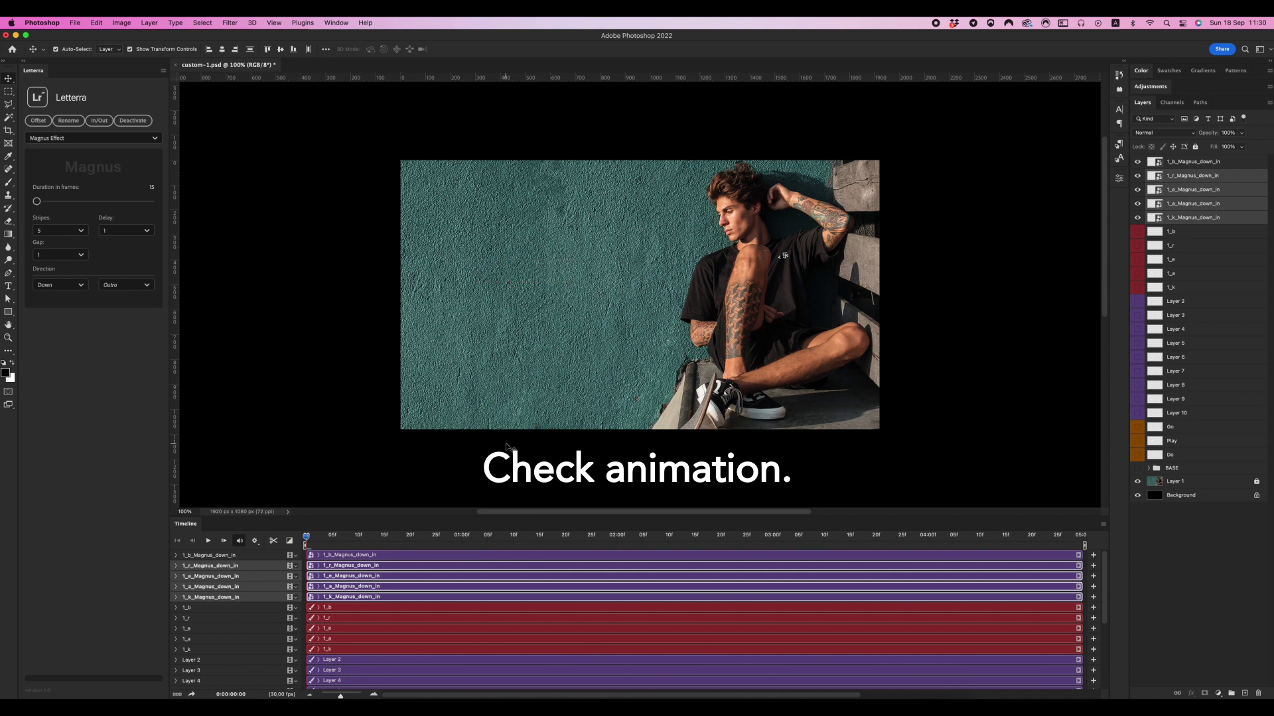
mouse_move(308, 538)
mouse_down()
mouse_move(396, 539)
mouse_move(327, 539)
mouse_up()
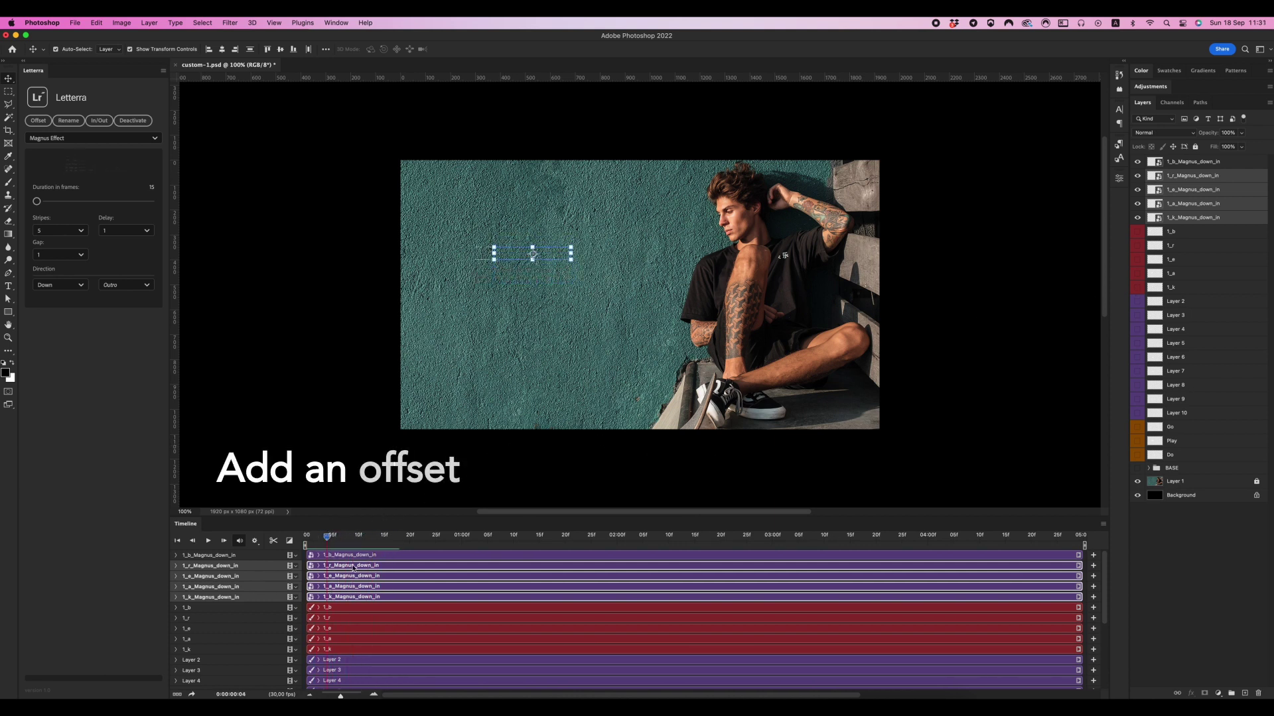
Step: Offset the five selected Magnus intro clips by 2 frames with Letterra's Offset
click(352, 554)
shift+click(358, 598)
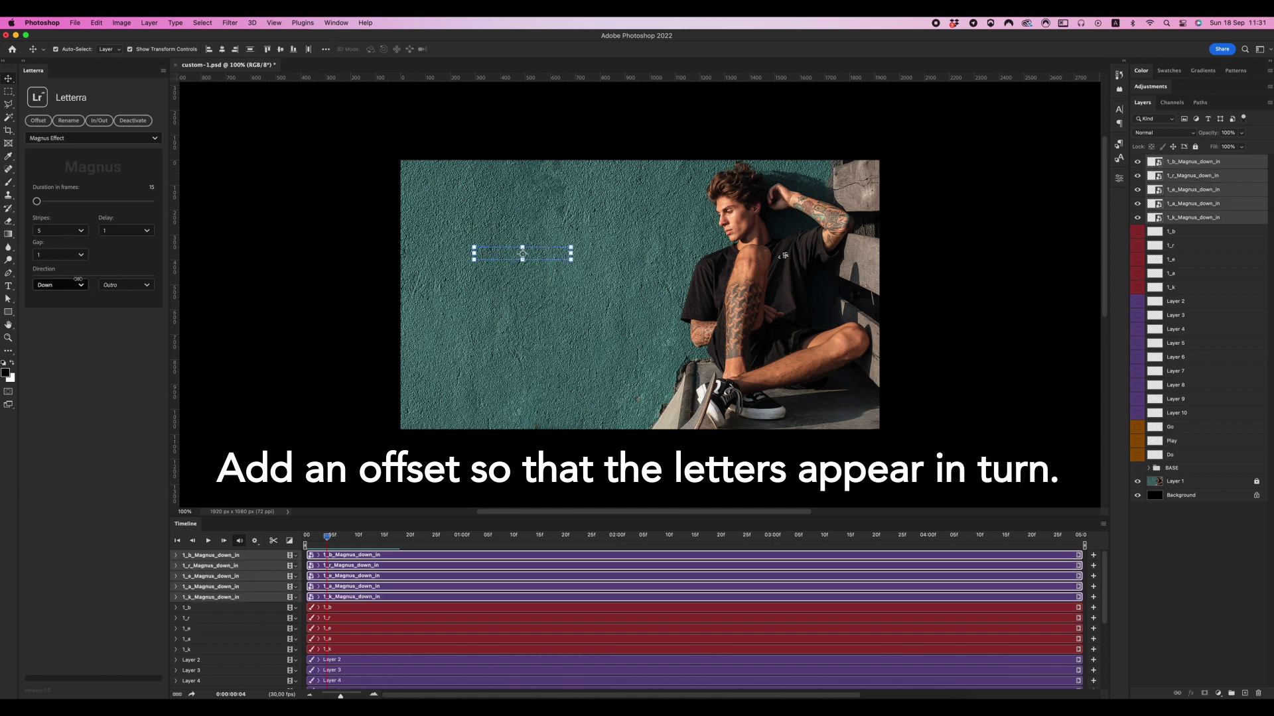
click(38, 120)
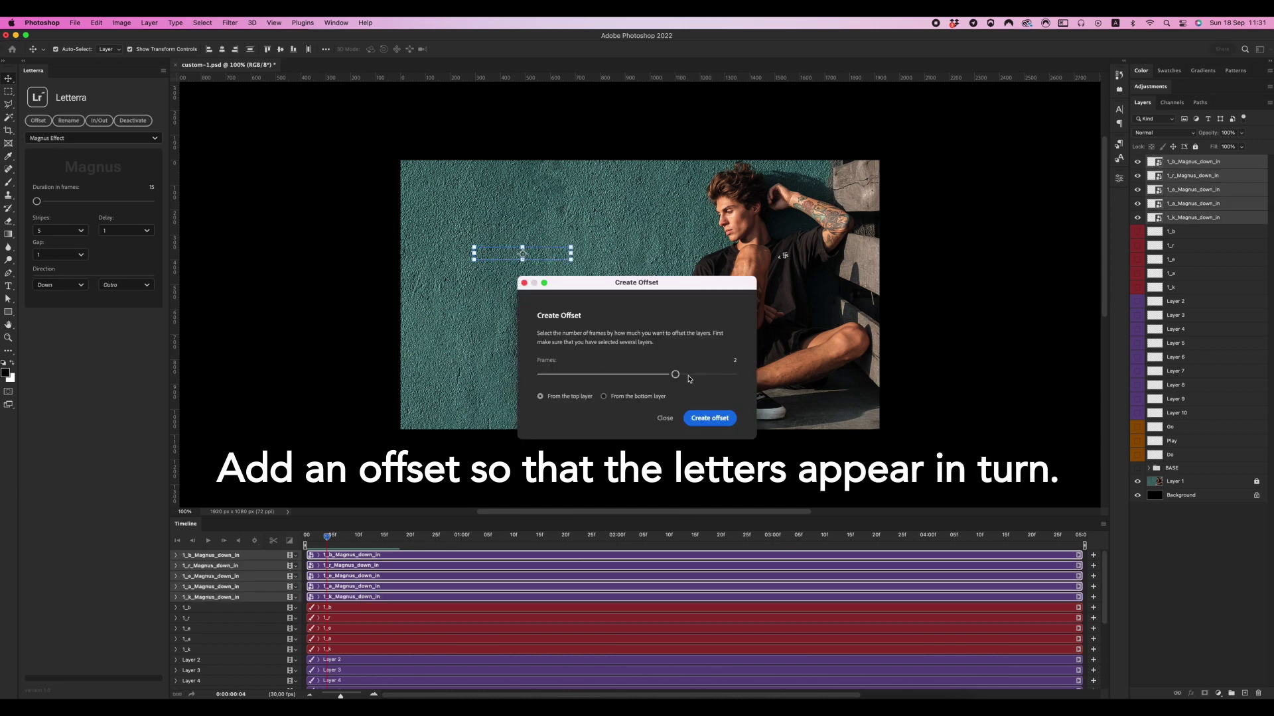
click(719, 419)
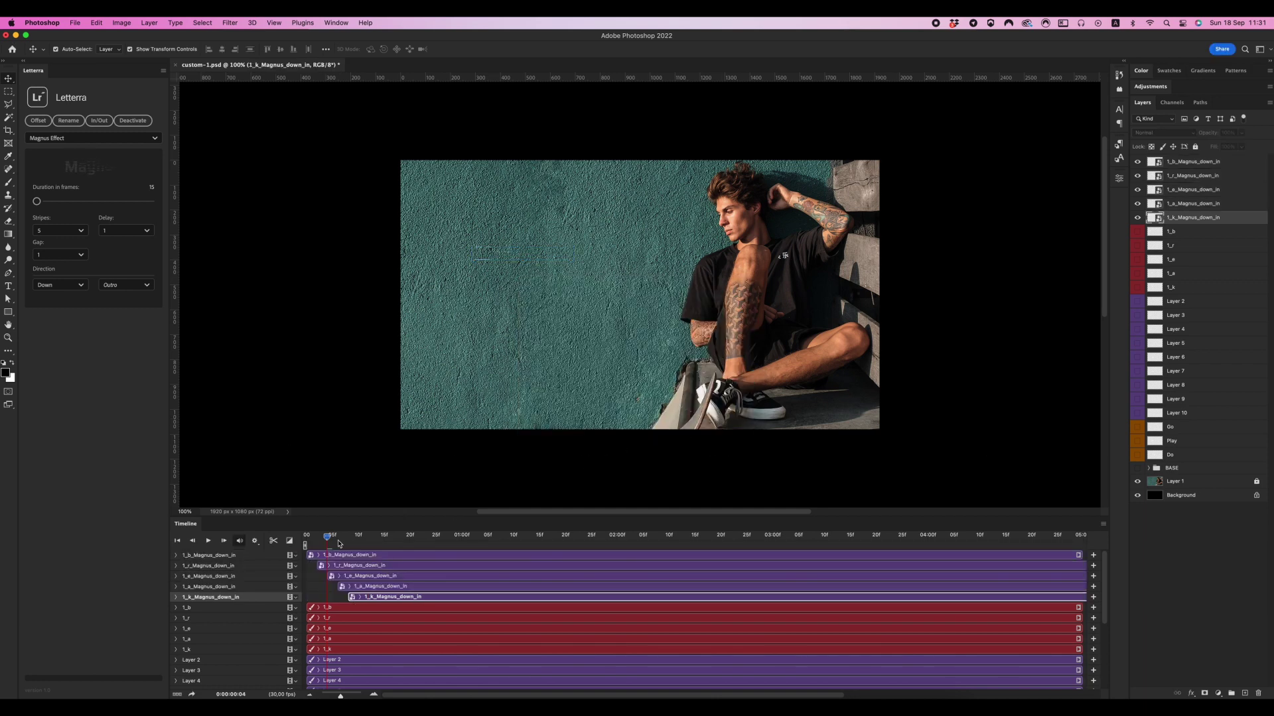
Step: Play back the staggered animation, return to frame 2 and reselect 1_b_Magnus_down_in
key(space)
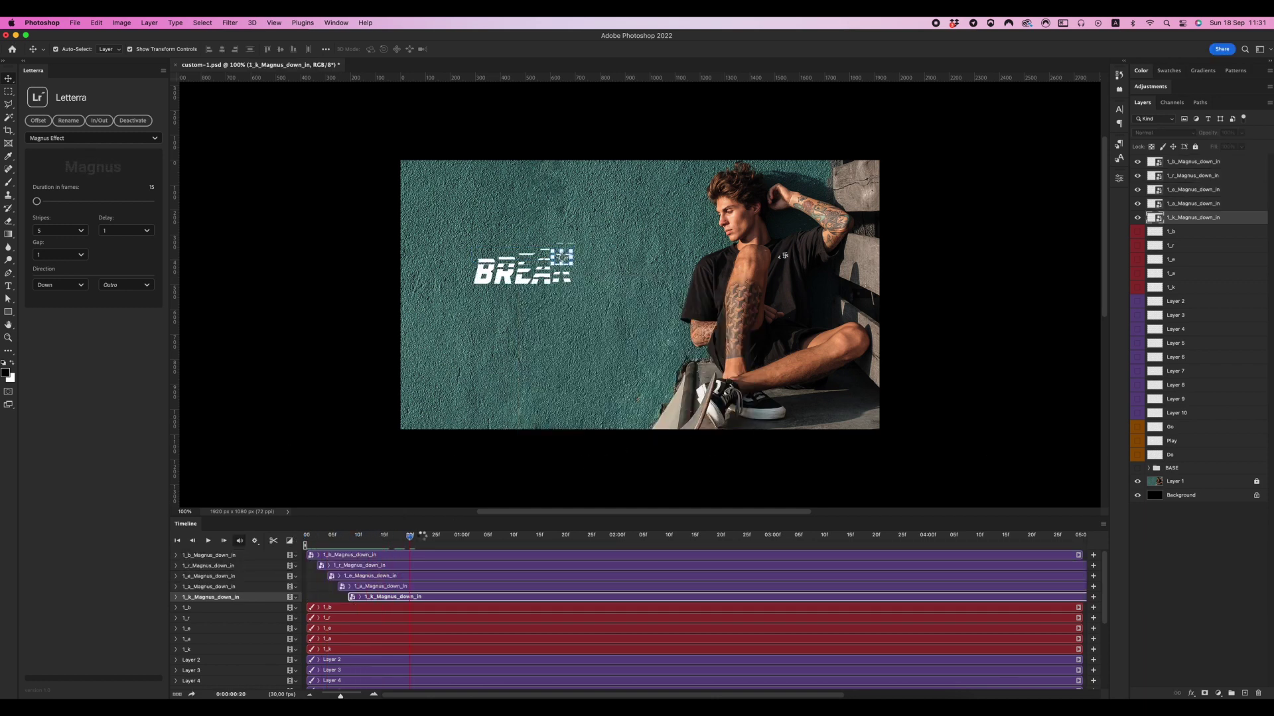
drag(455, 535, 317, 535)
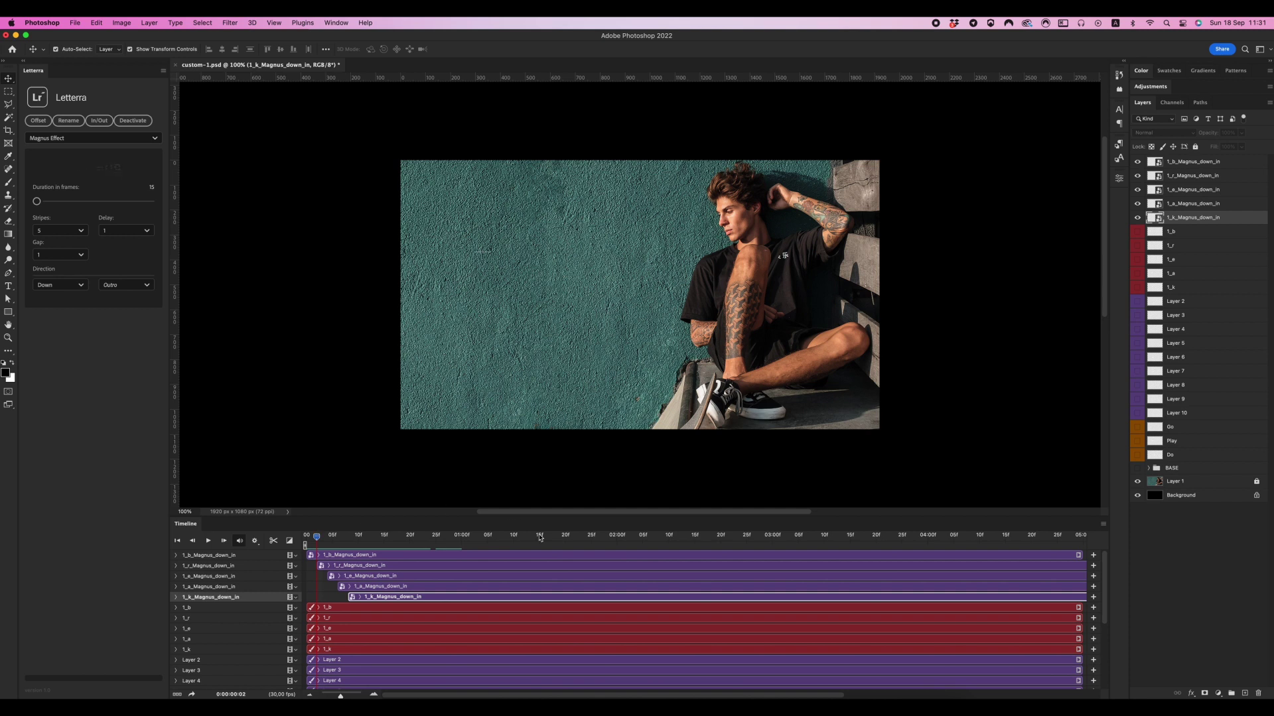
click(569, 556)
Step: Use Letterra In/Out with 59 frames and Move Out to end the five Magnus clips earlier
shift+click(549, 599)
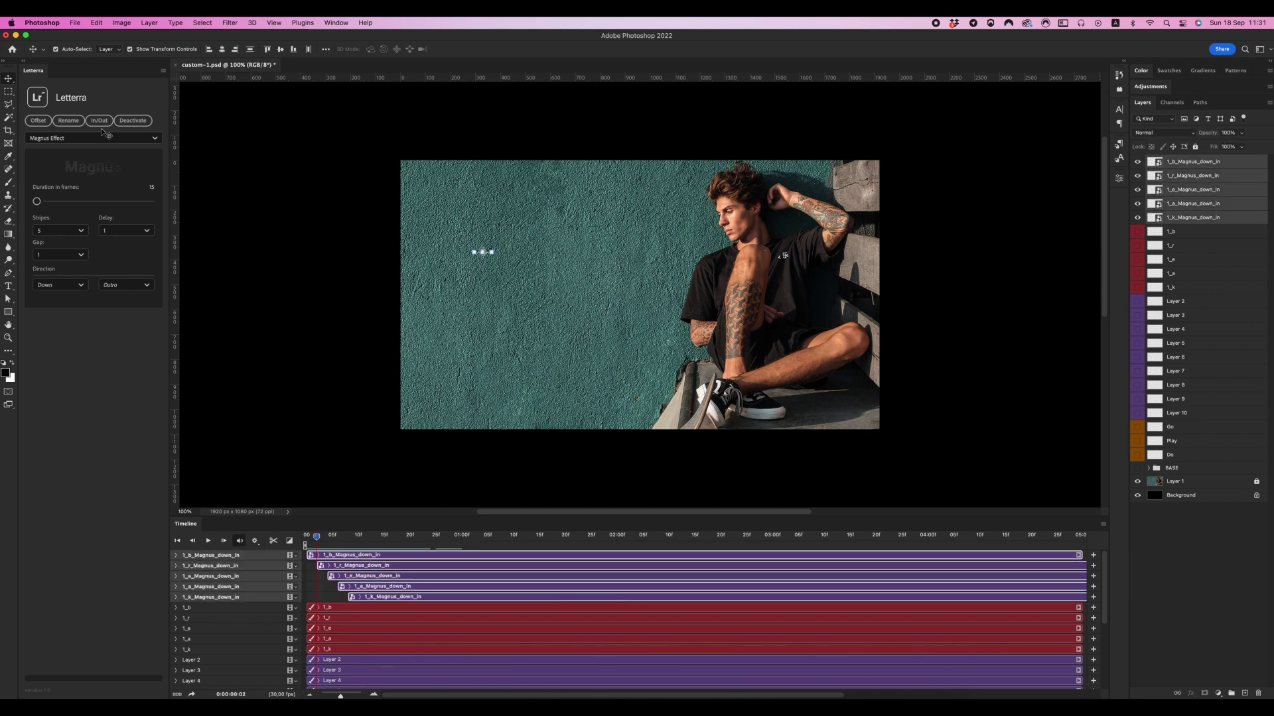
click(99, 120)
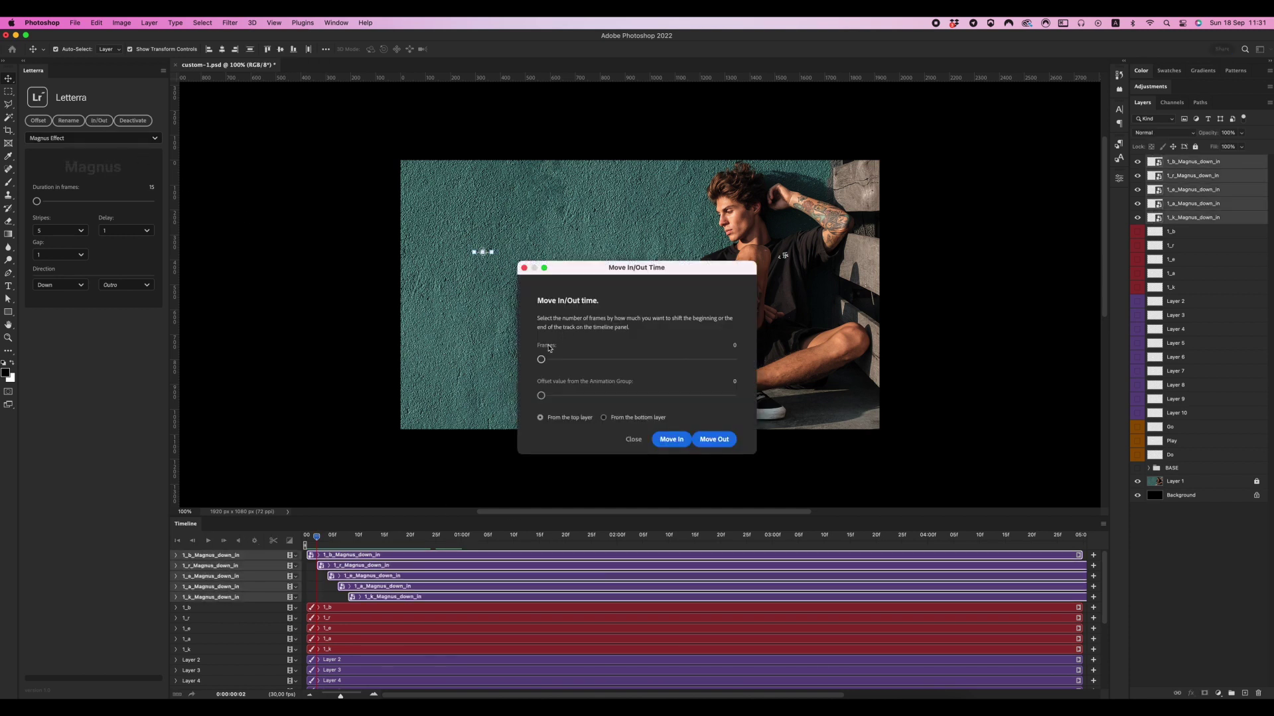
drag(542, 363, 658, 363)
click(725, 441)
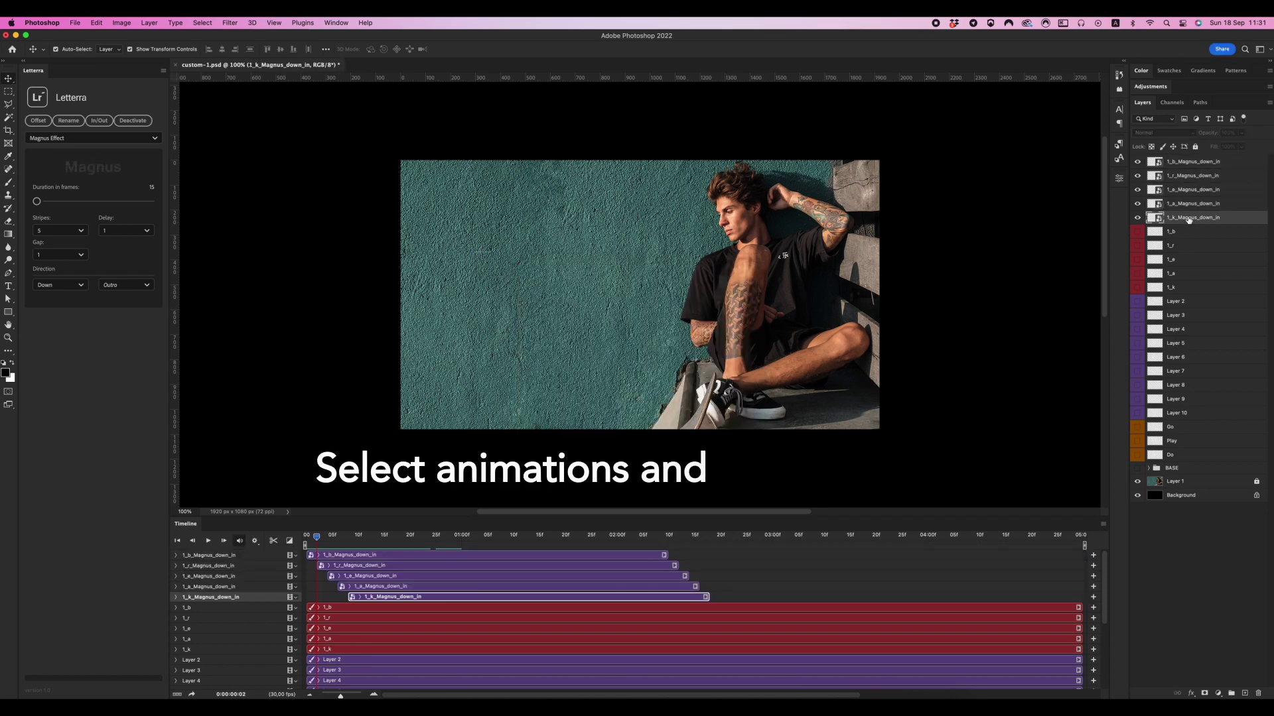
Step: Group the five Magnus intro layers into a group named INTRO
shift+click(1185, 164)
key(super+g)
text(INTRO)
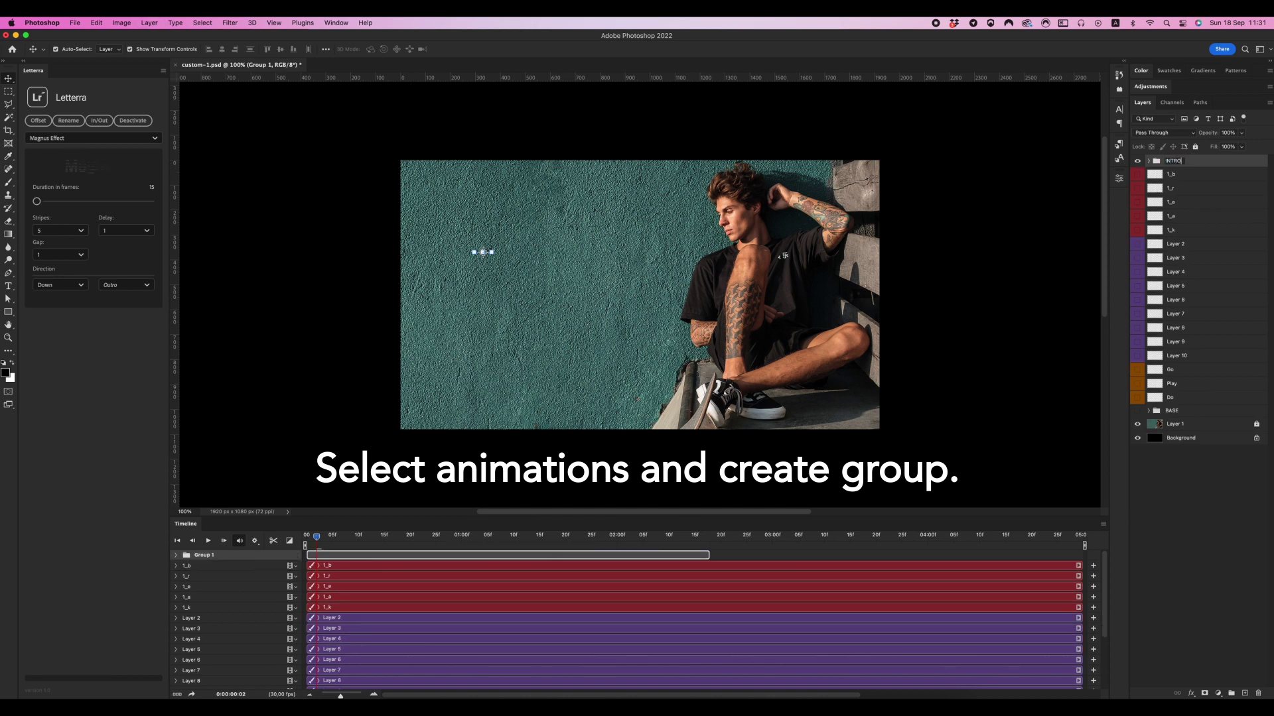
key(Return)
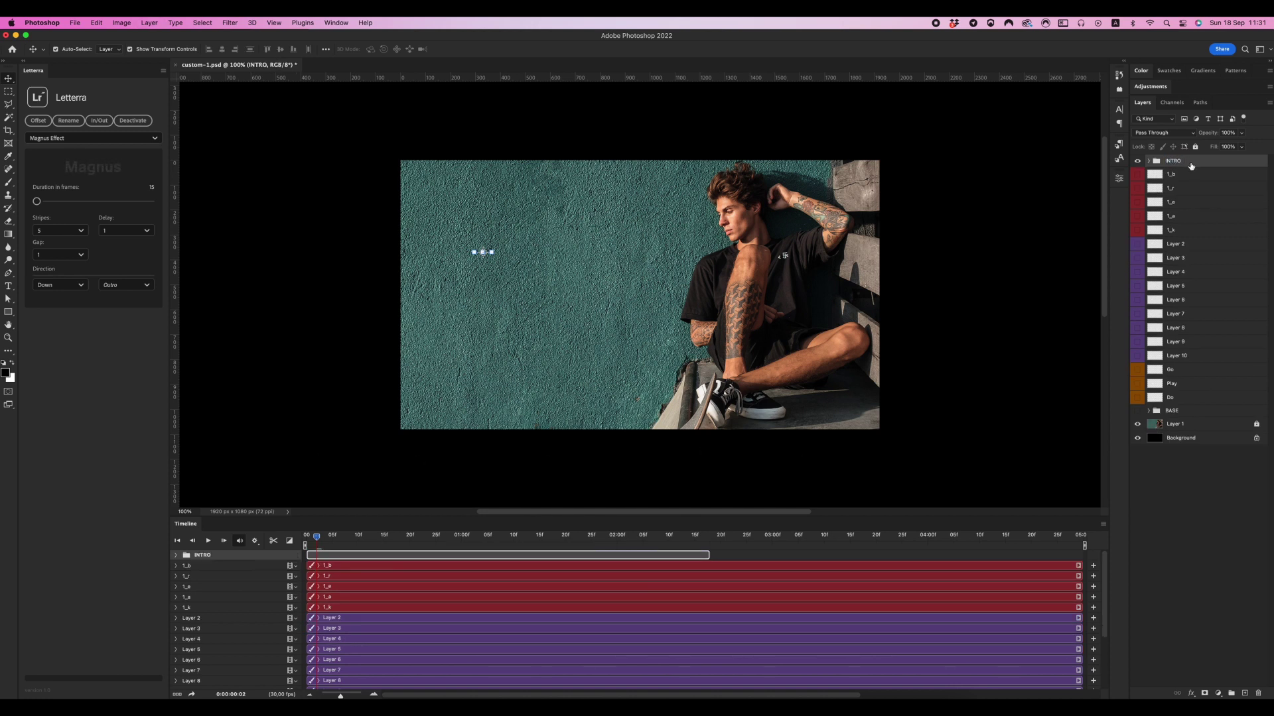
Step: Hide the INTRO group and make letter layers 1_b–1_k visible again
click(1139, 163)
drag(1140, 180, 1138, 230)
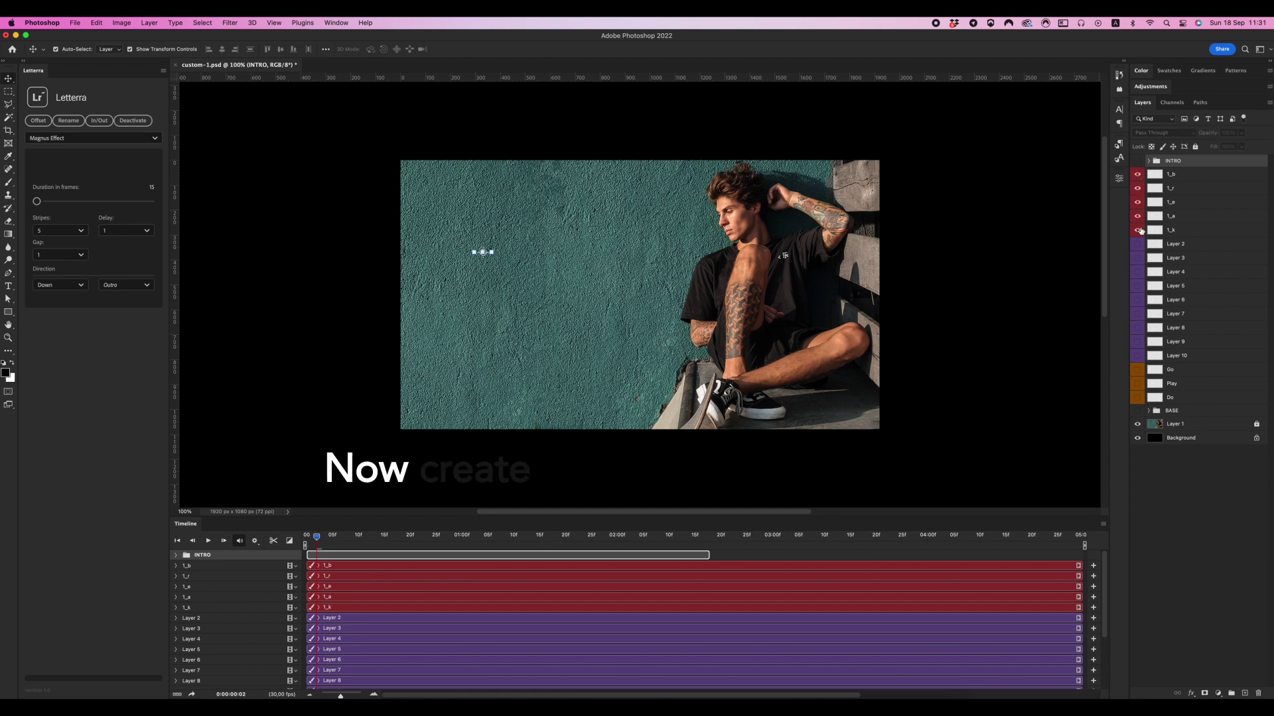
click(1184, 229)
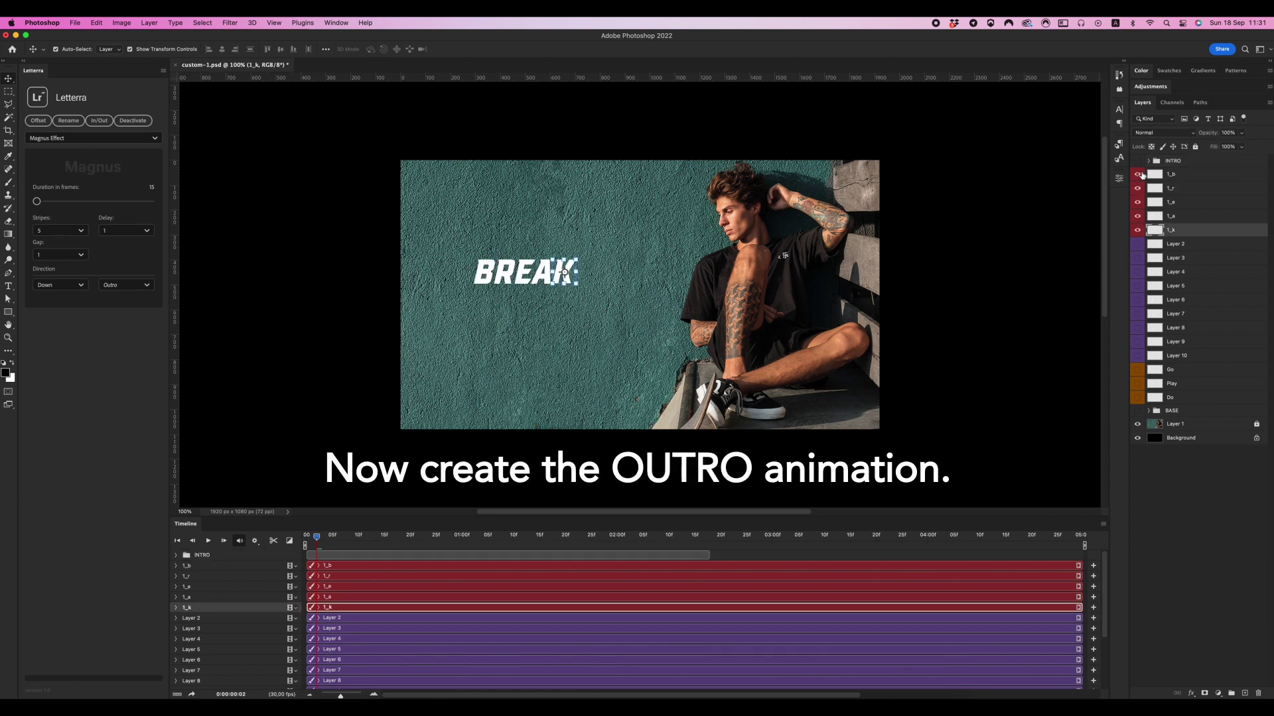
Step: Apply the Letterra Block Effect to letters 1_b–1_k with the scale outro set to Down
shift+click(1184, 176)
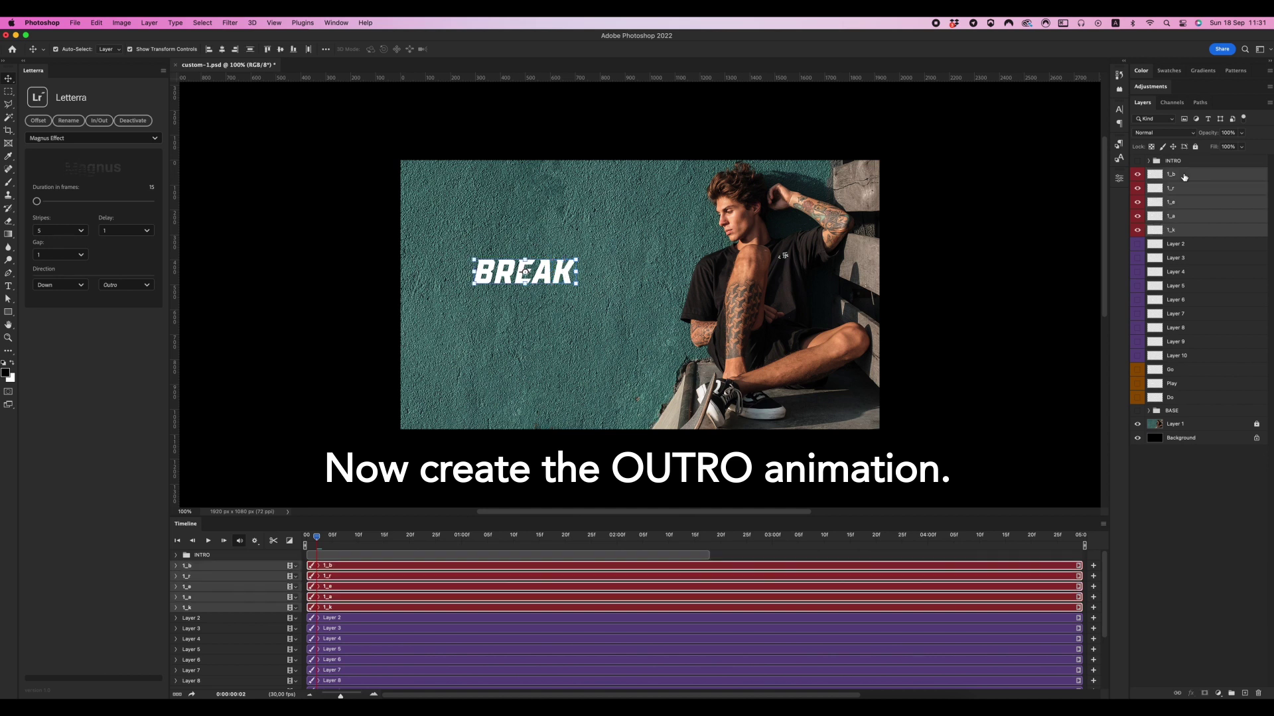
click(73, 139)
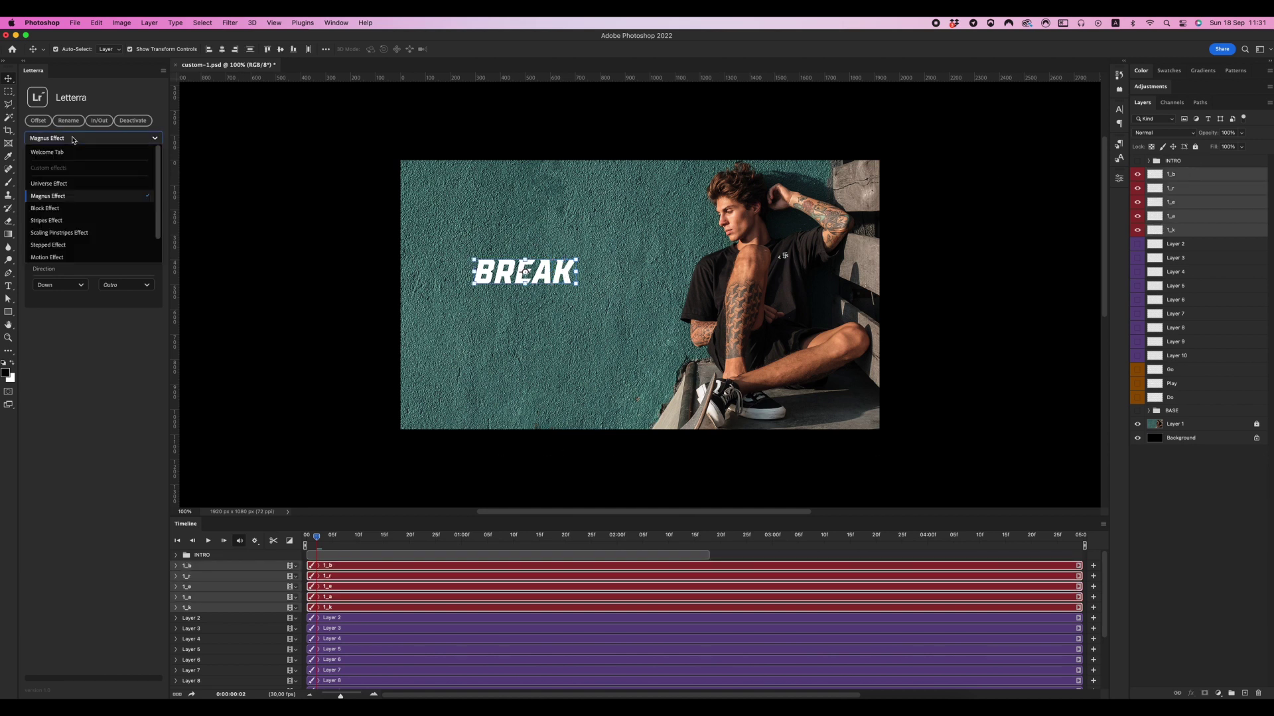
click(59, 208)
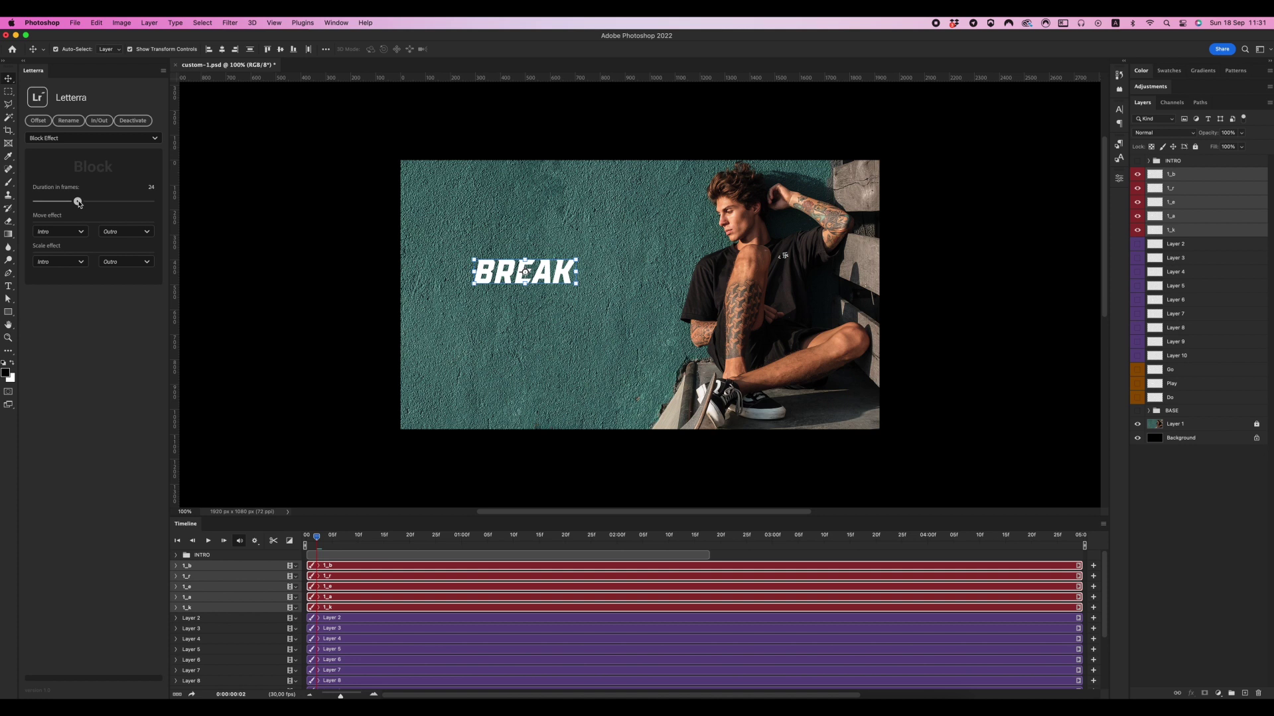
click(66, 262)
click(130, 263)
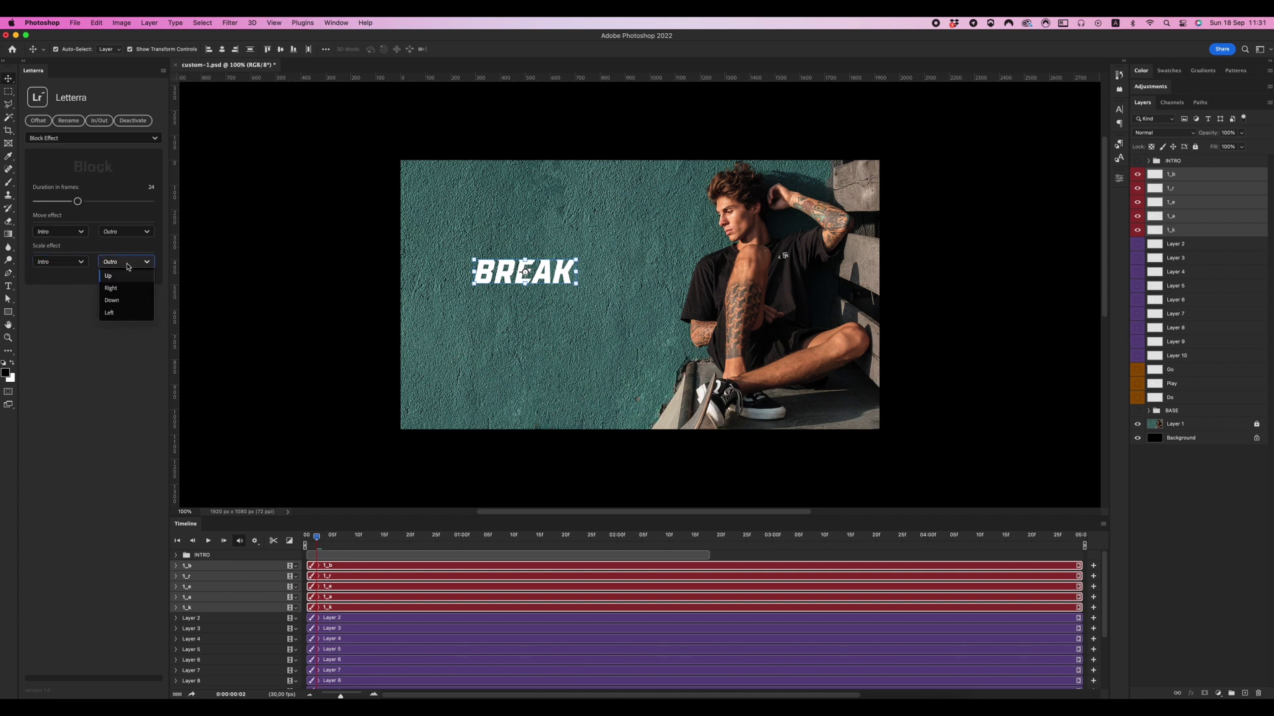
click(122, 304)
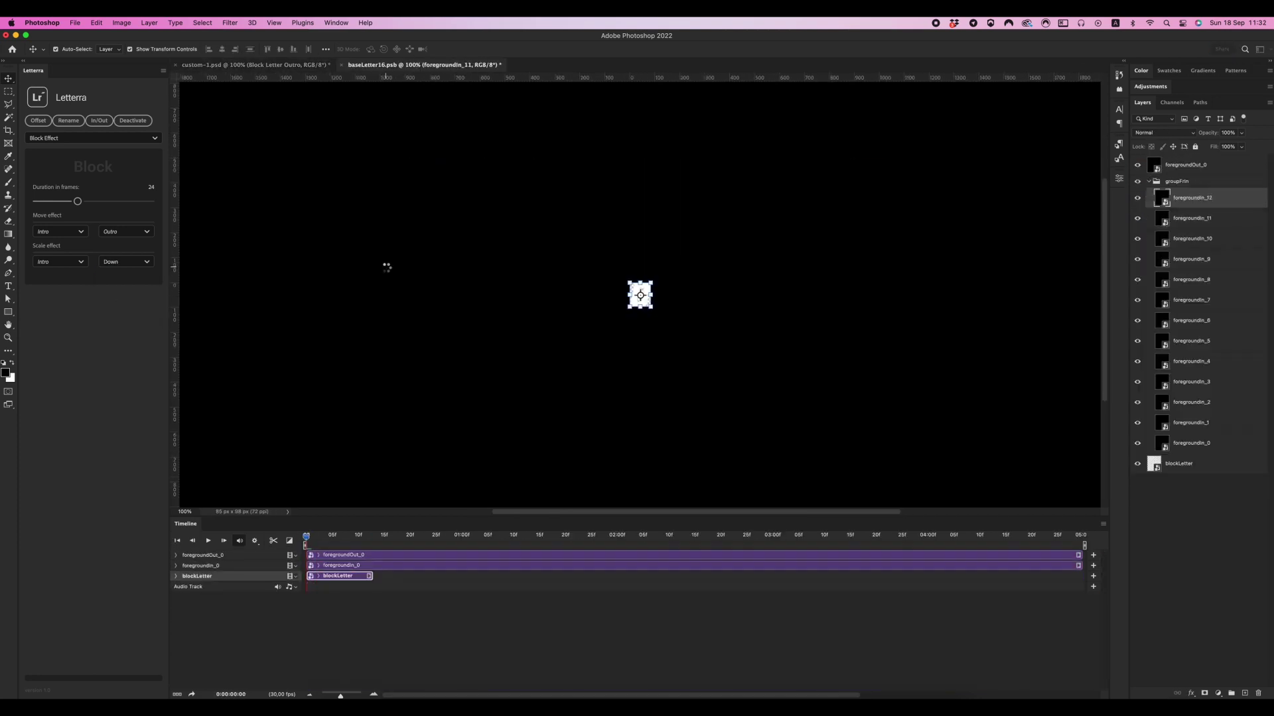
Step: Move the five Blck_down_out layers together to the top of the layer stack and select them all
click(1192, 287)
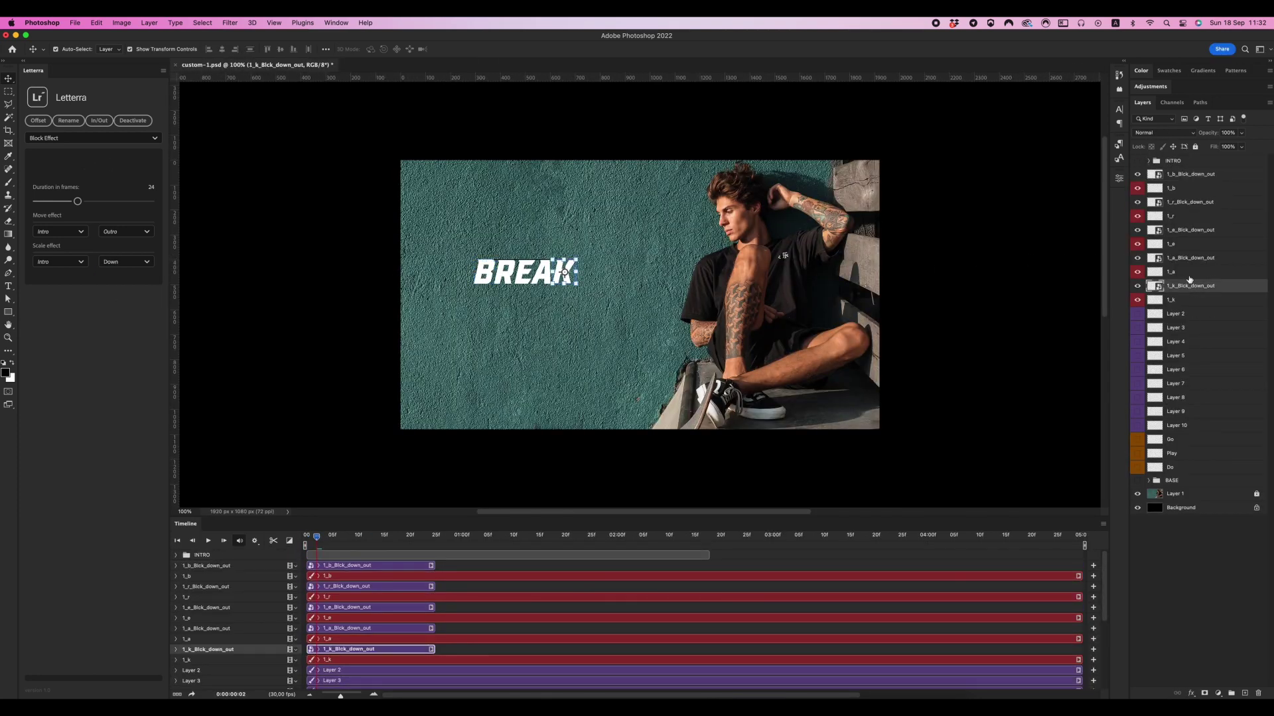
super+click(1189, 259)
super+click(1185, 233)
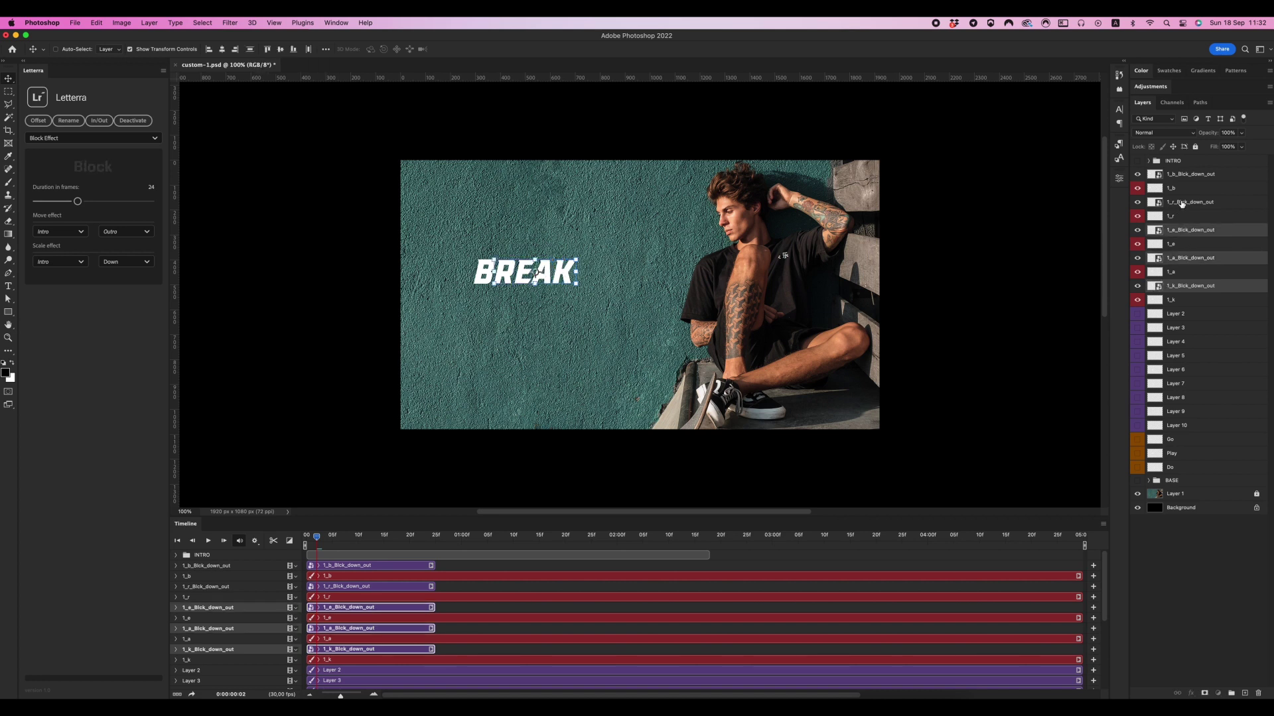
super+click(1185, 202)
drag(1185, 202, 1191, 193)
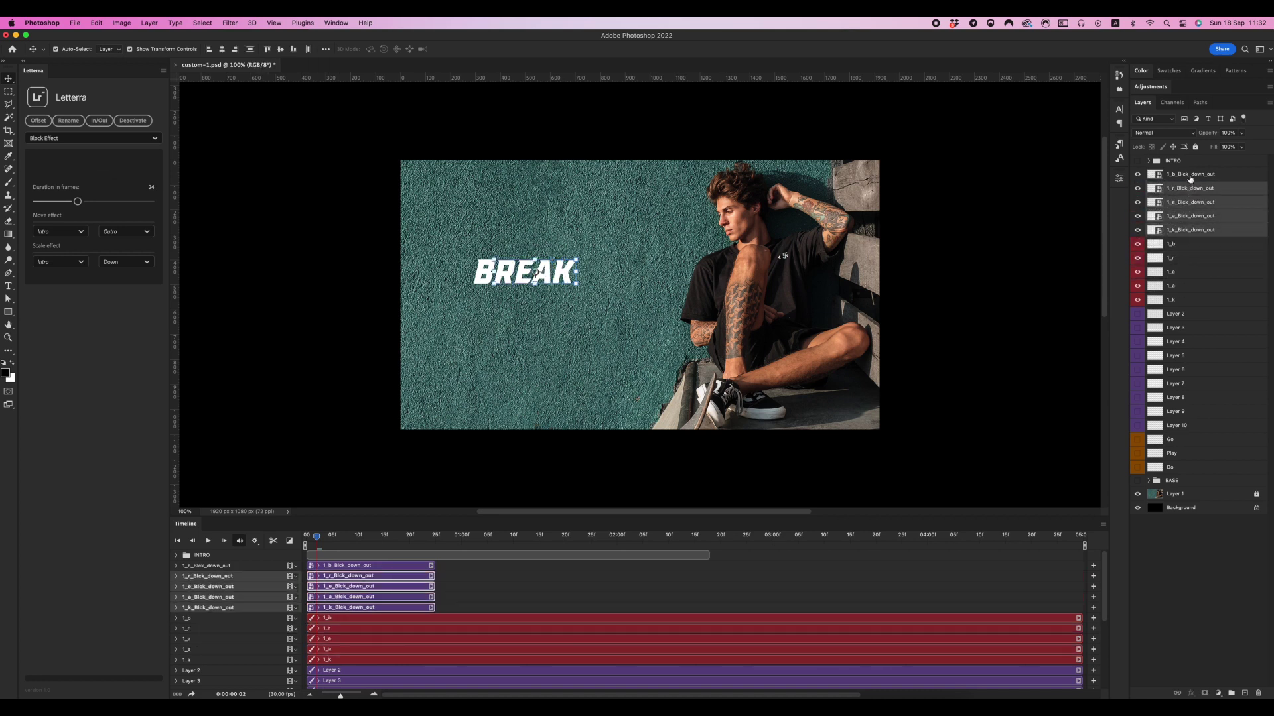
click(1191, 178)
shift+click(1188, 231)
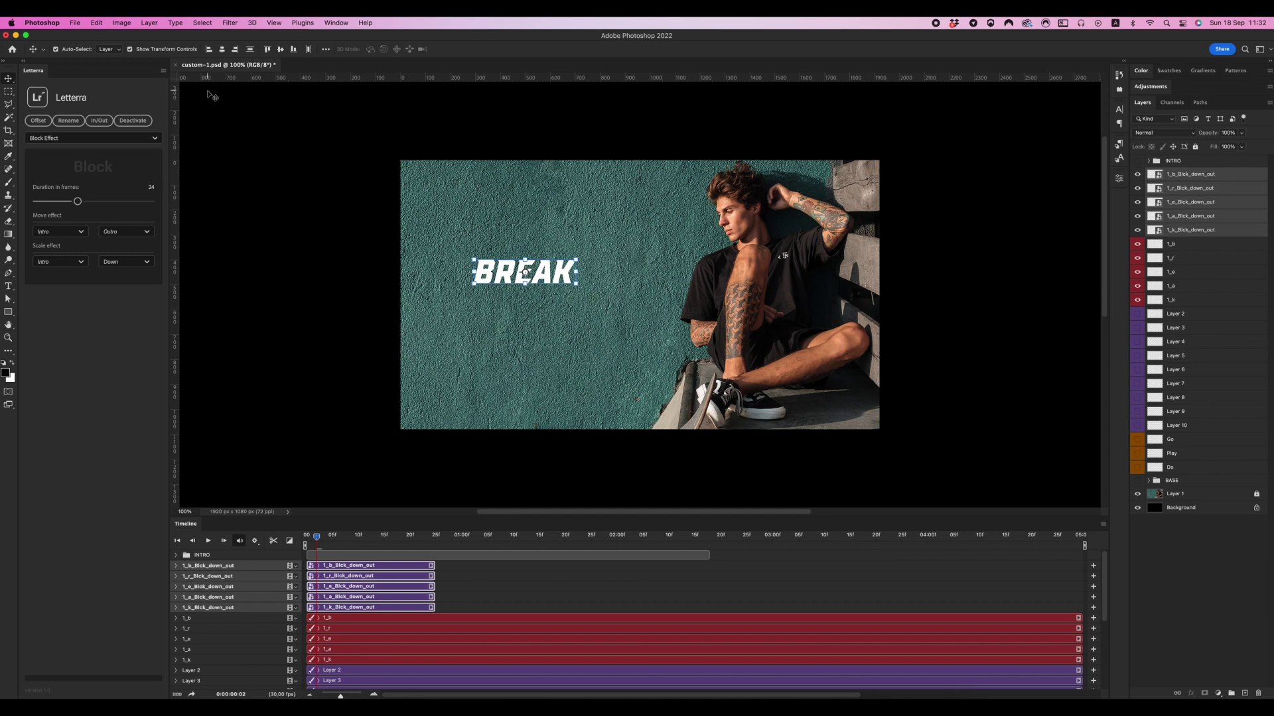
Step: Offset the Block outro clips by 2 frames and slide them to start after the intro ends
click(38, 120)
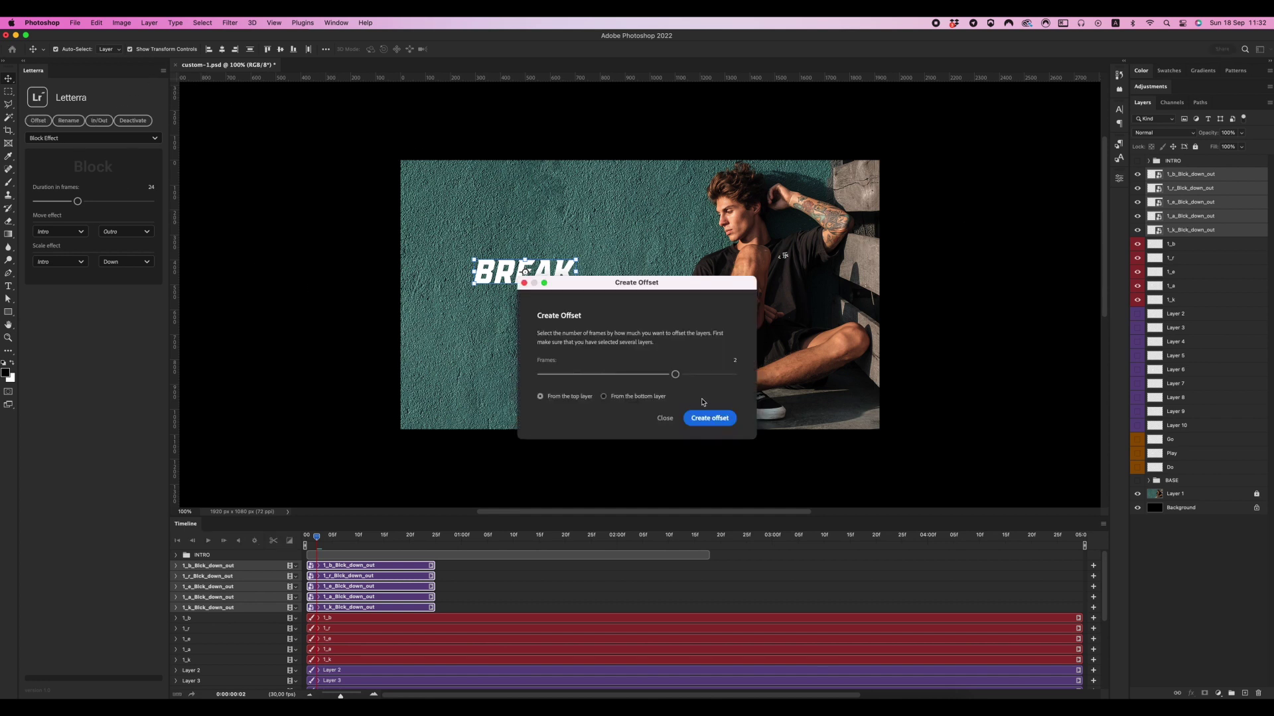
click(708, 418)
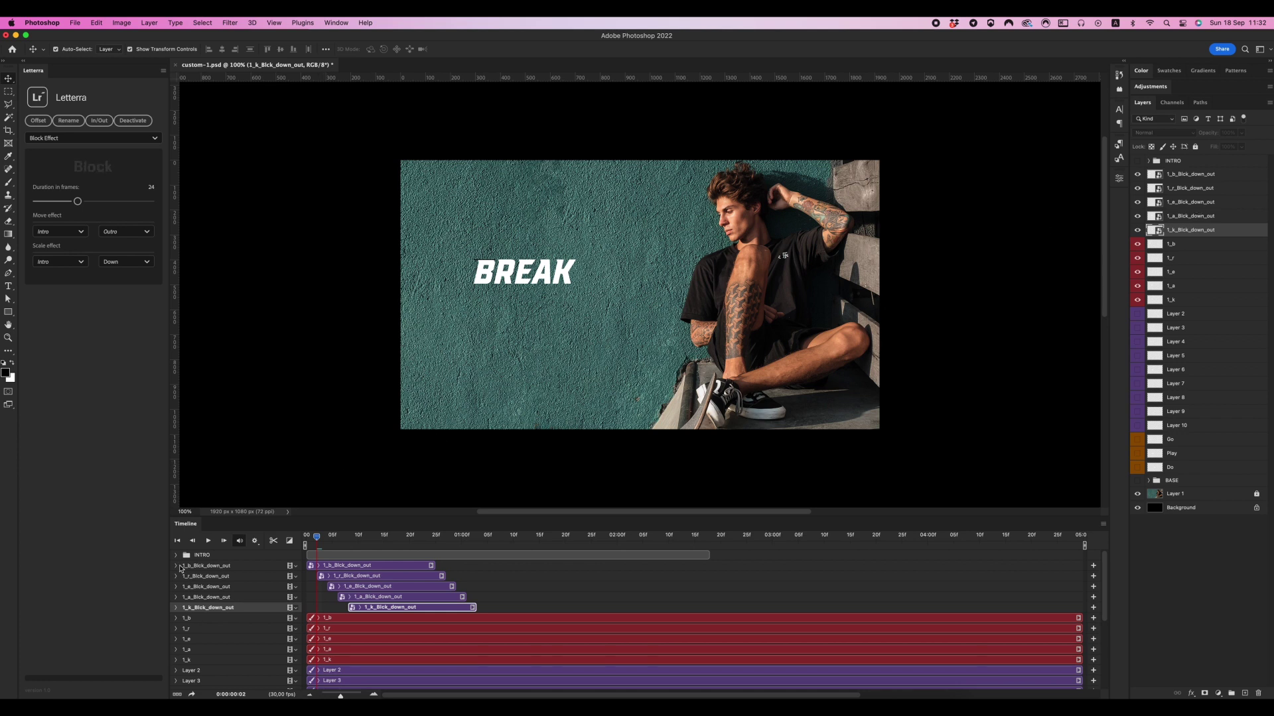
click(178, 556)
shift+click(408, 631)
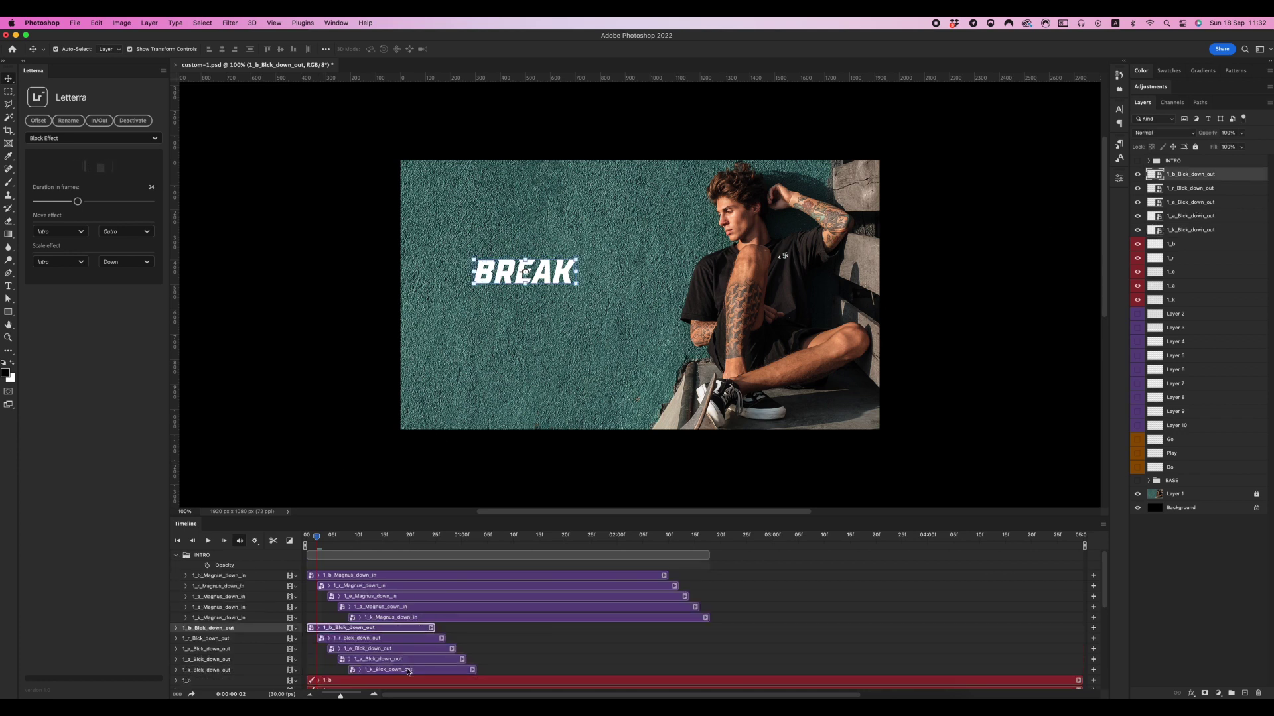
drag(409, 631, 754, 631)
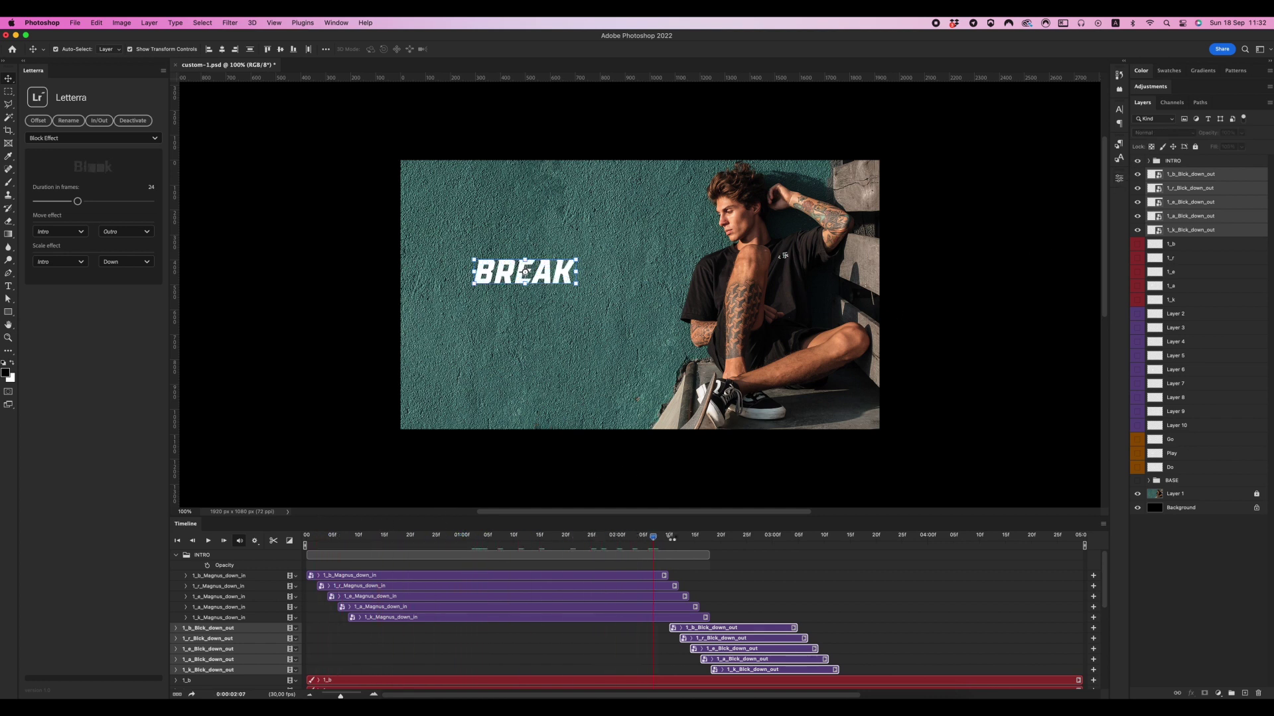
drag(741, 542, 815, 544)
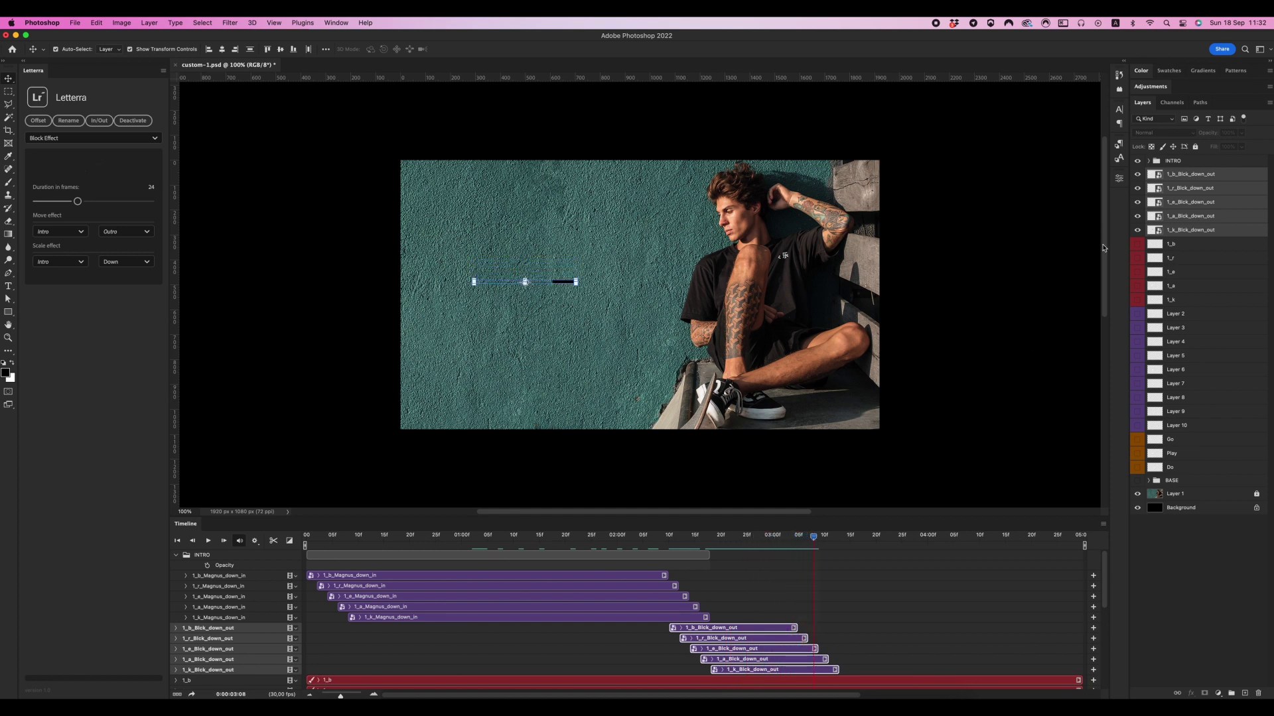
Step: Group the Block outro layers as Group 1 with a white Color Overlay, then preview from the start
key(ctrl+g)
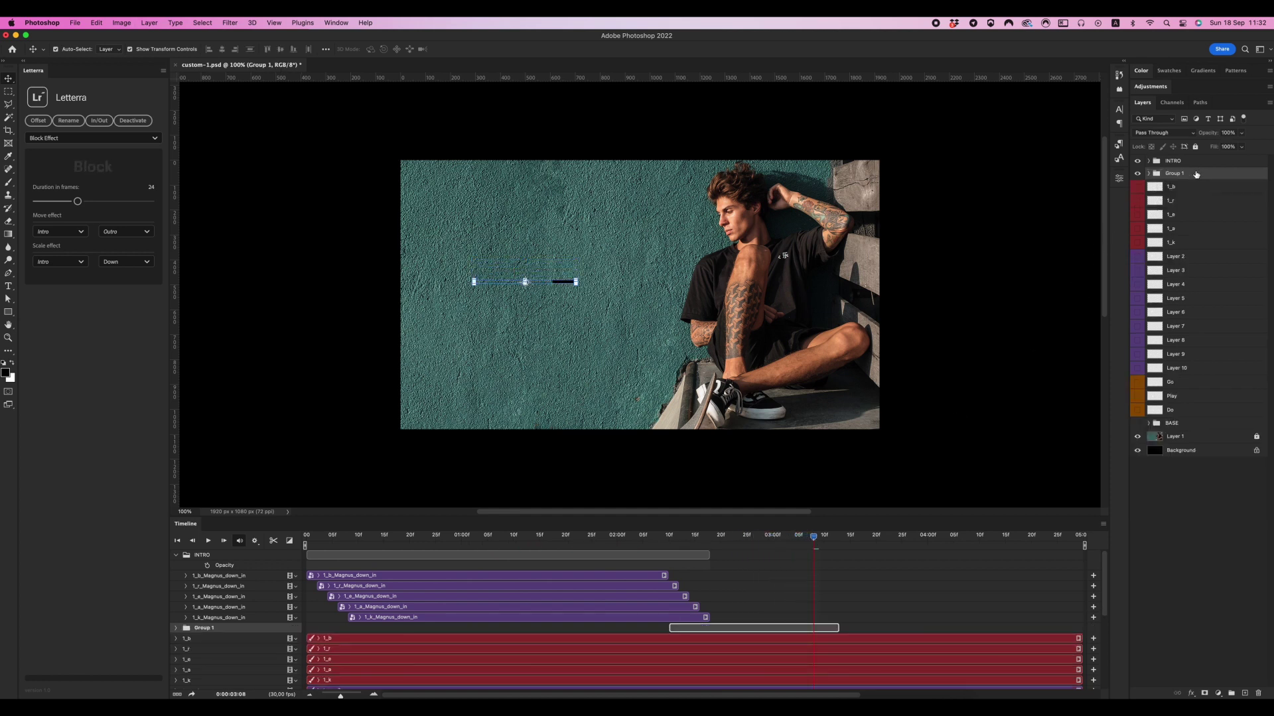
double_click(1194, 174)
click(878, 404)
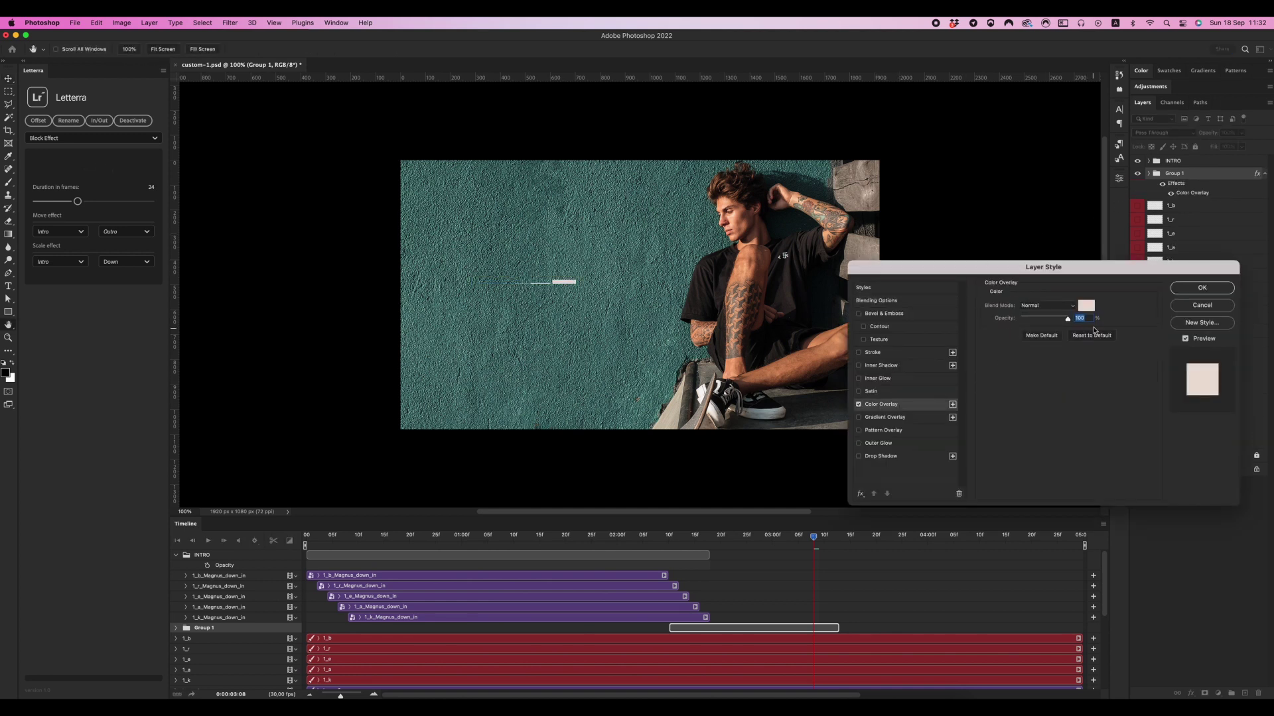
click(1086, 305)
drag(783, 517, 674, 481)
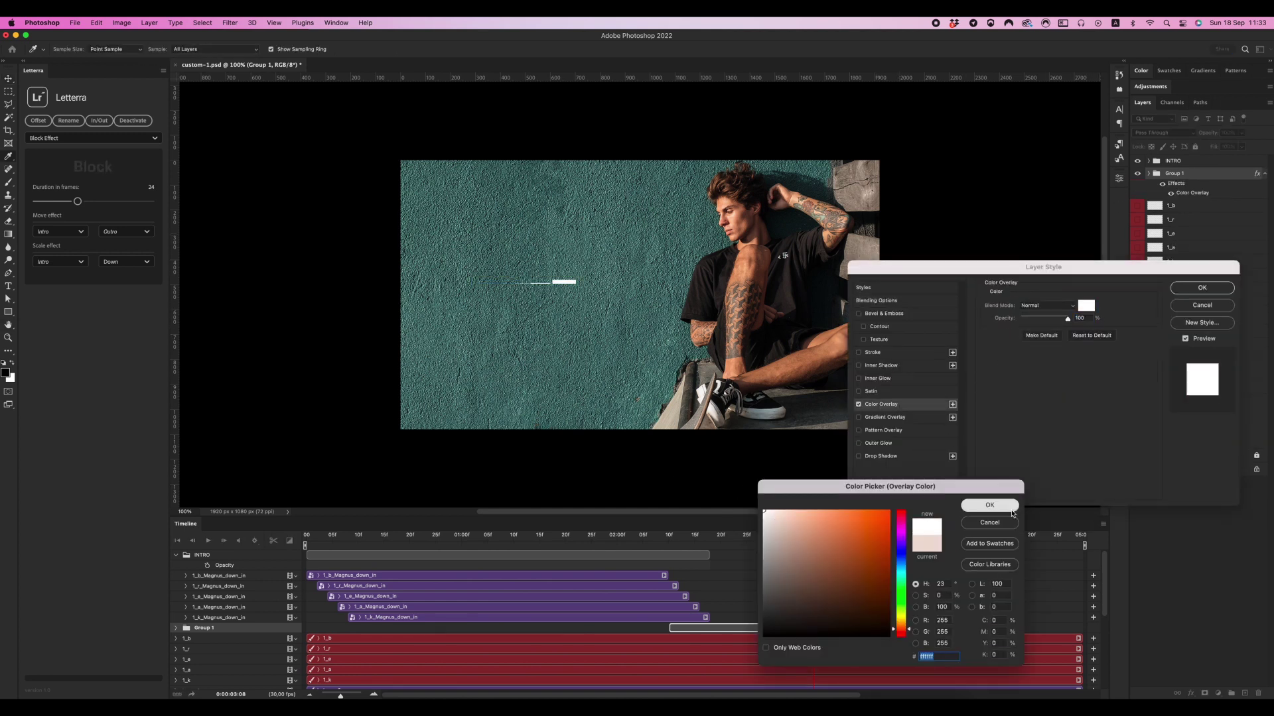
click(990, 506)
click(1201, 288)
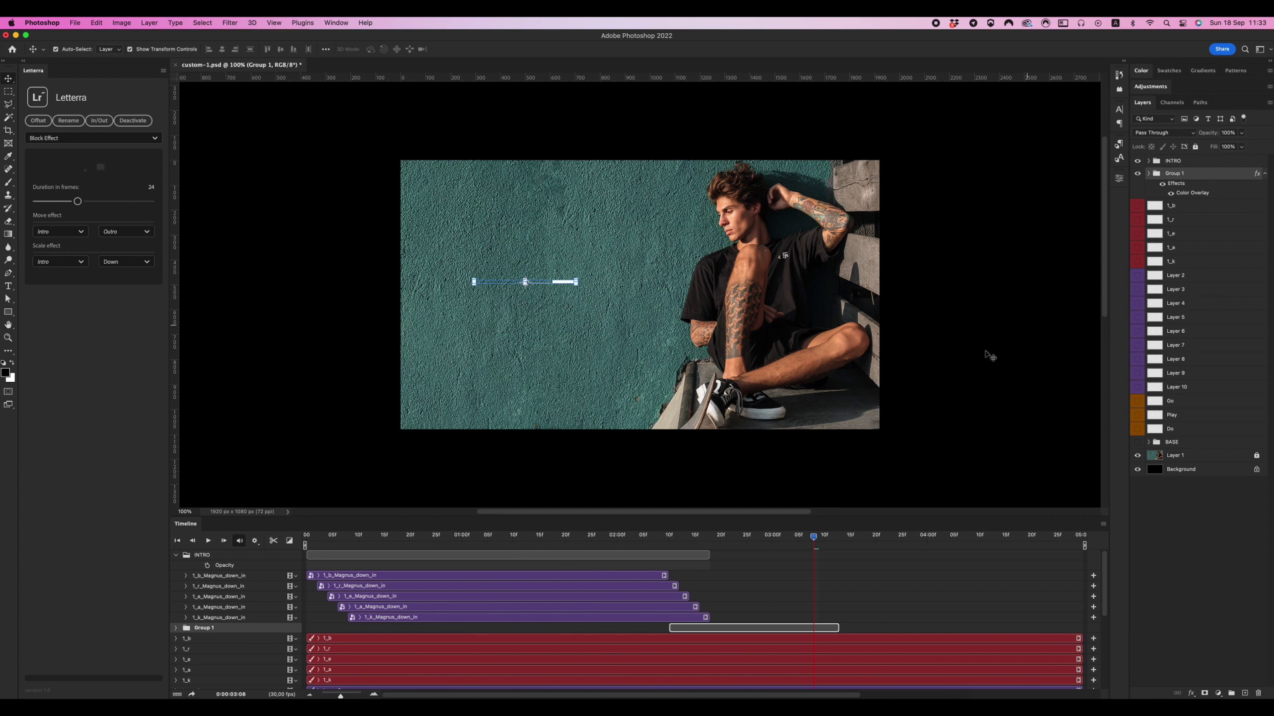
mouse_move(812, 549)
mouse_down()
mouse_move(370, 521)
mouse_move(823, 529)
mouse_move(669, 531)
mouse_up()
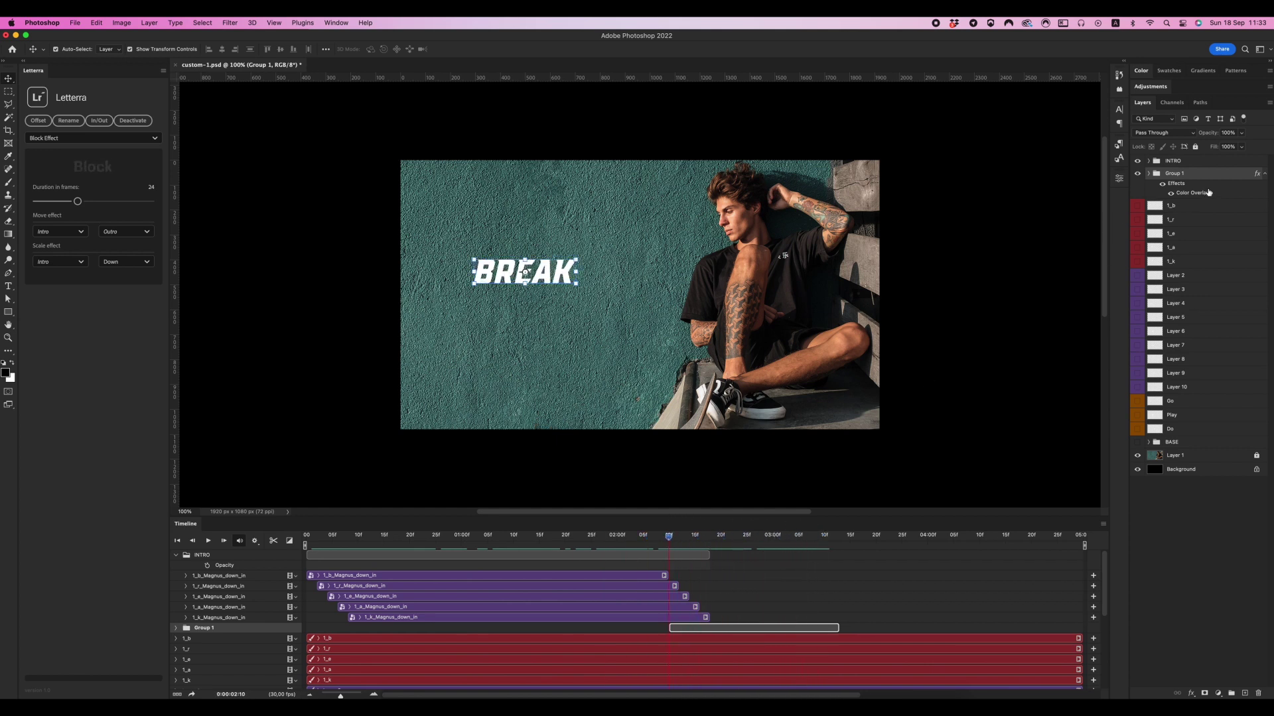
Step: Apply the Letterra Magnus effect, direction Up, to letter layers 2–10 (ALL RULES.)
click(1180, 207)
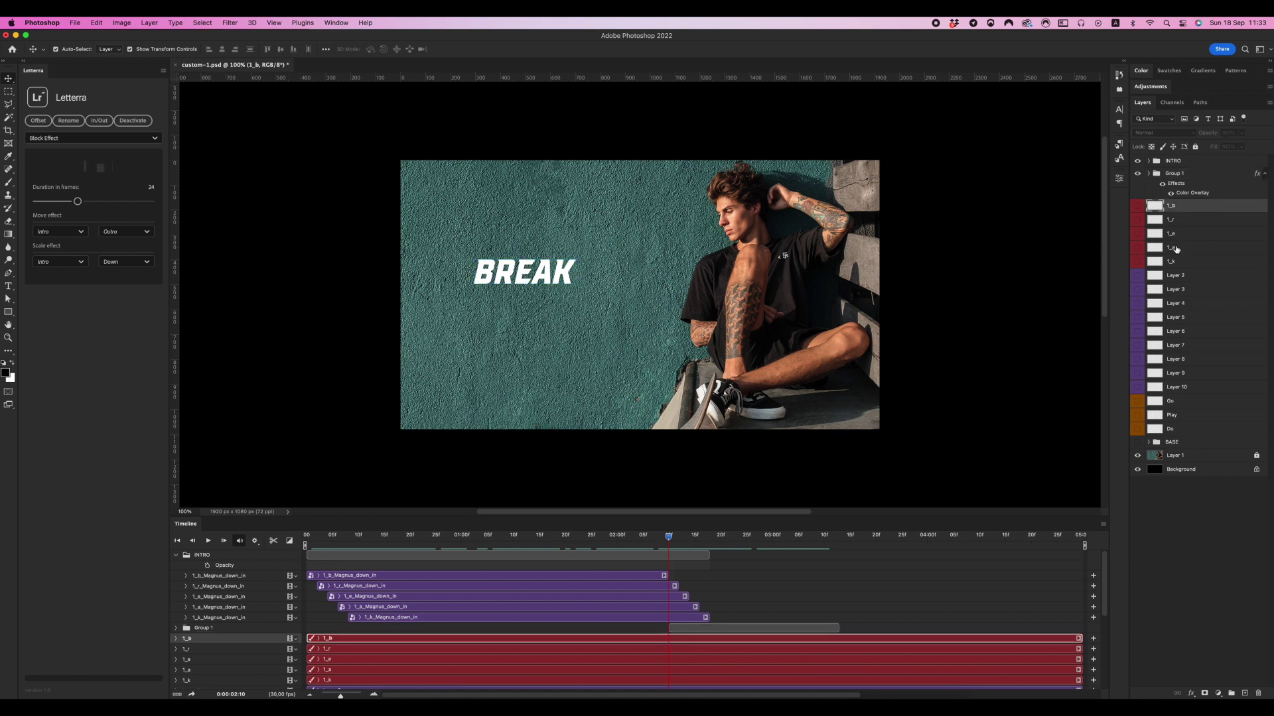
shift+click(1177, 261)
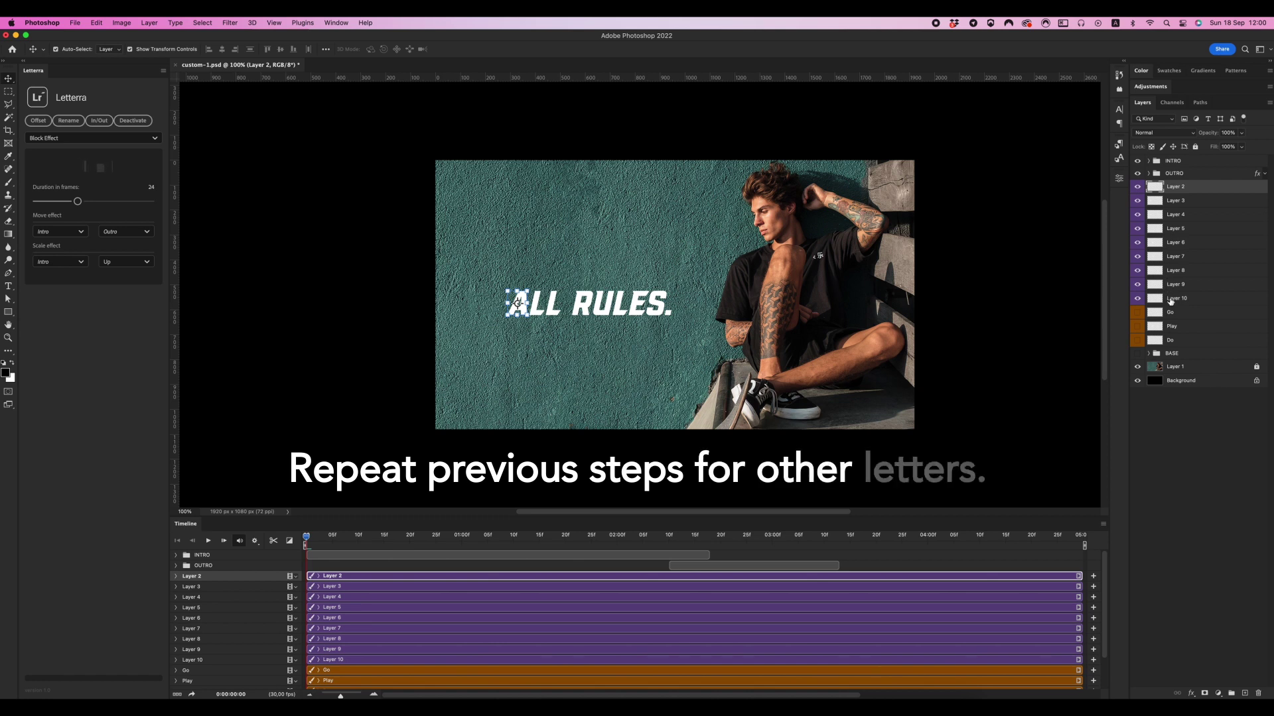
shift+click(1171, 298)
click(83, 138)
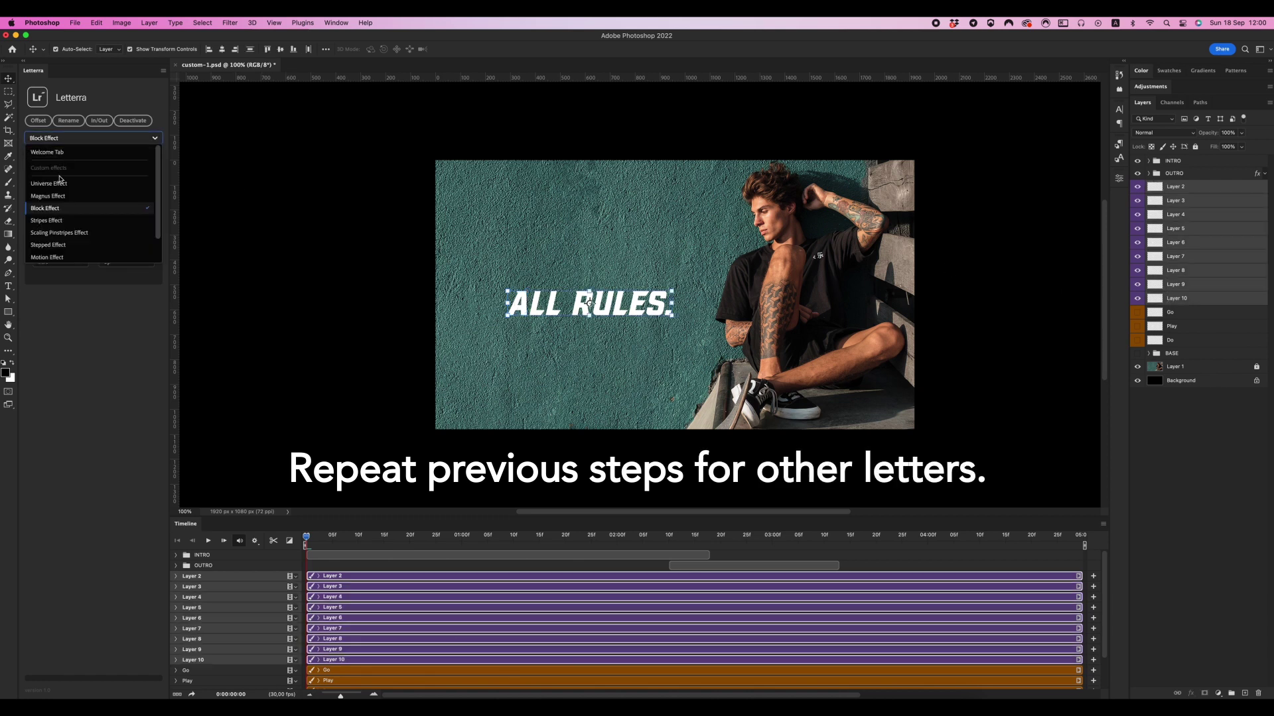
click(56, 196)
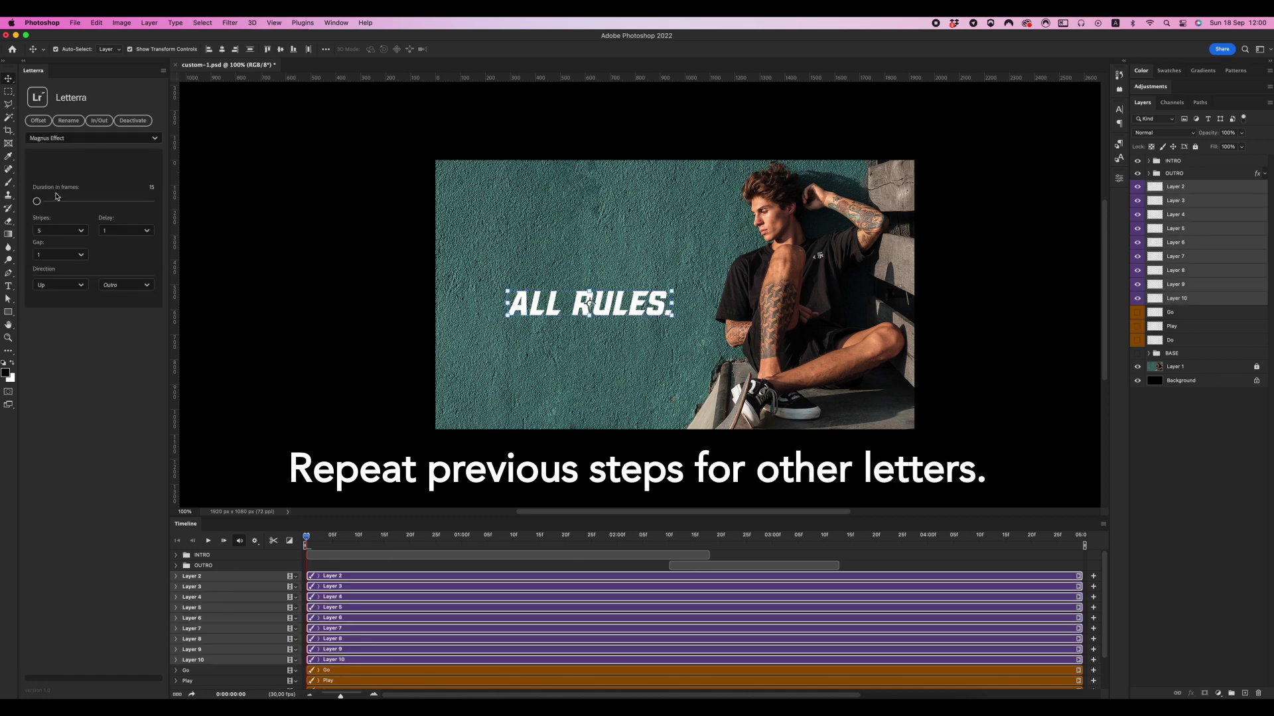
click(59, 285)
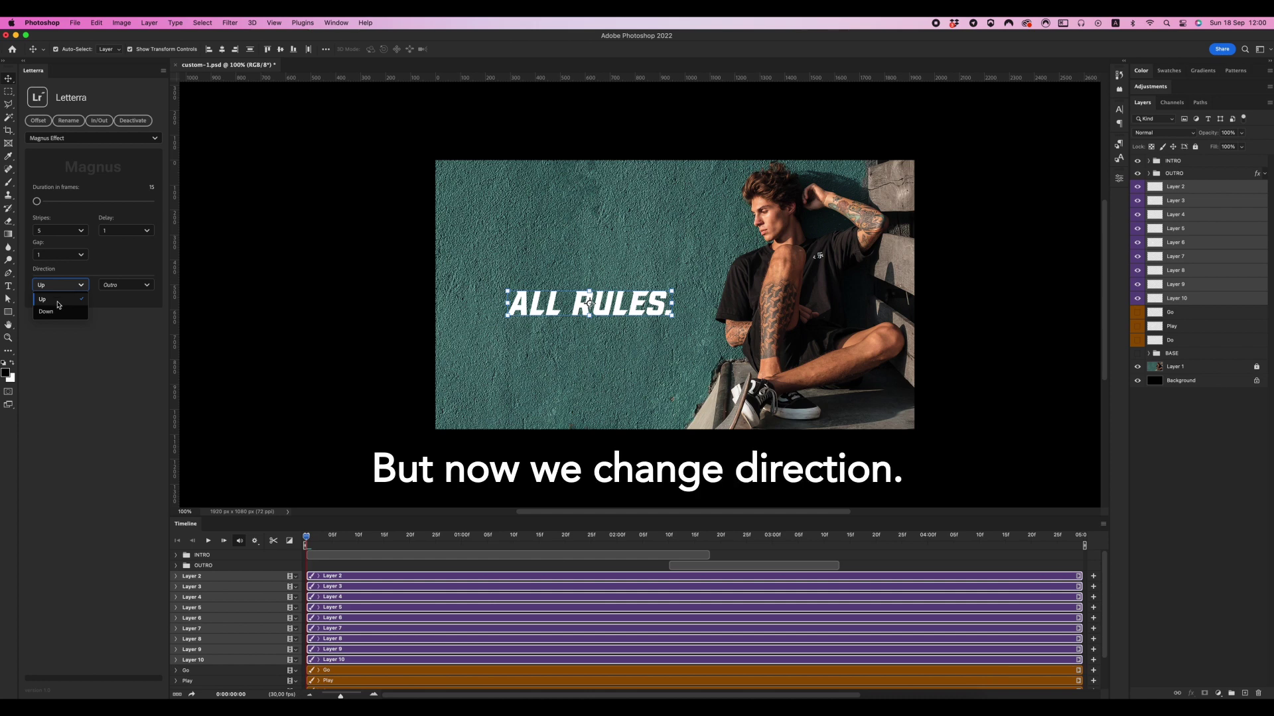
click(57, 302)
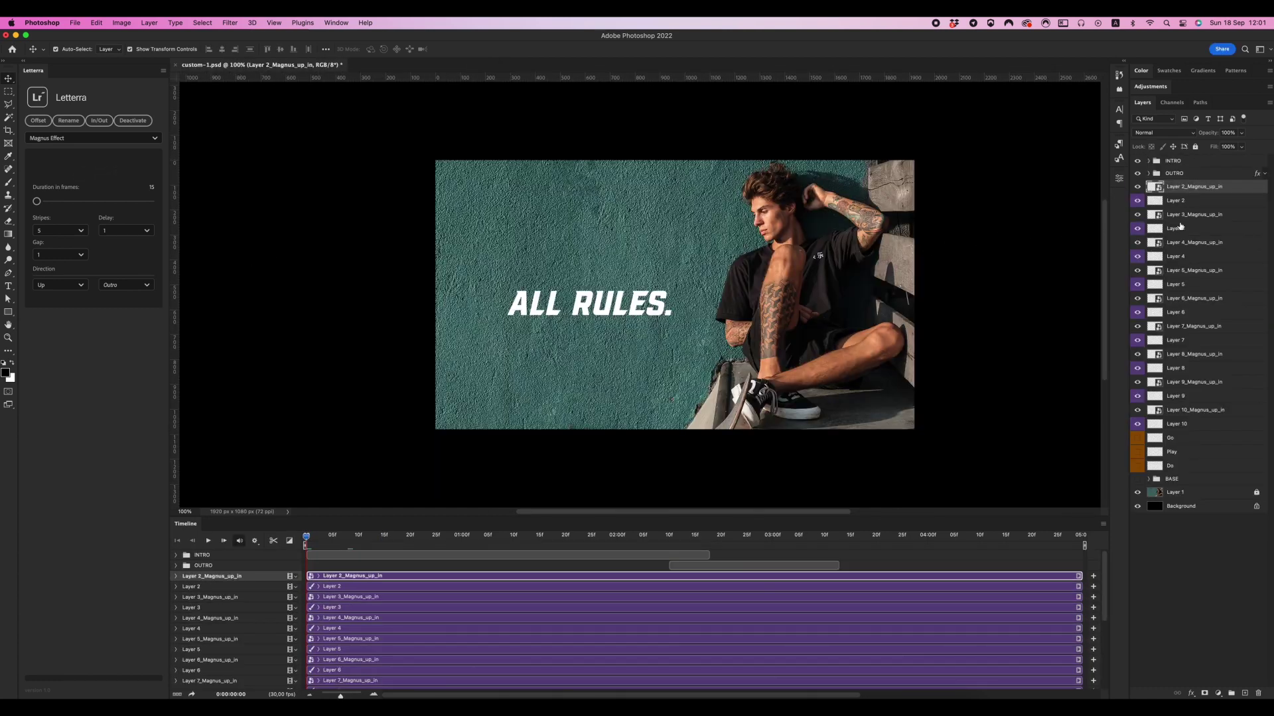
Step: Select the nine Magnus_up_in layers and stack them under Layer 2_Magnus_up_in
super+click(1188, 214)
super+click(1187, 242)
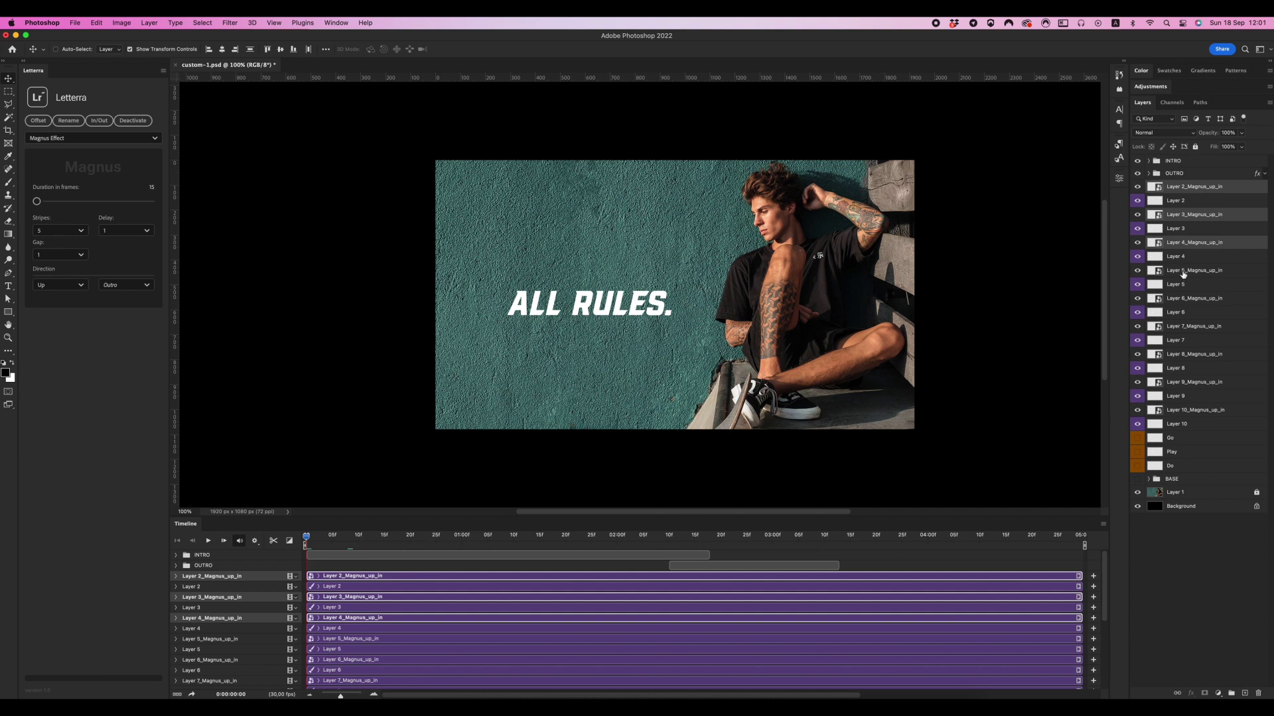
super+click(1183, 271)
super+click(1182, 298)
super+click(1183, 326)
super+click(1182, 353)
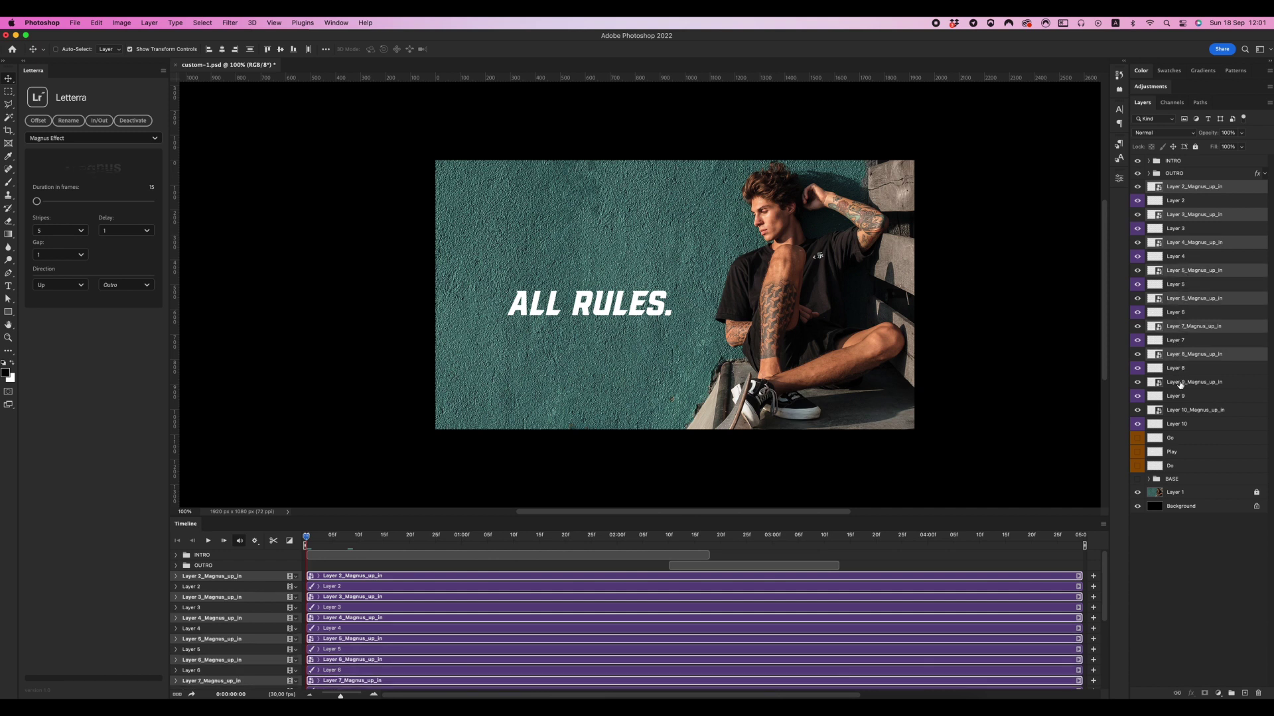
super+click(1182, 382)
super+click(1183, 410)
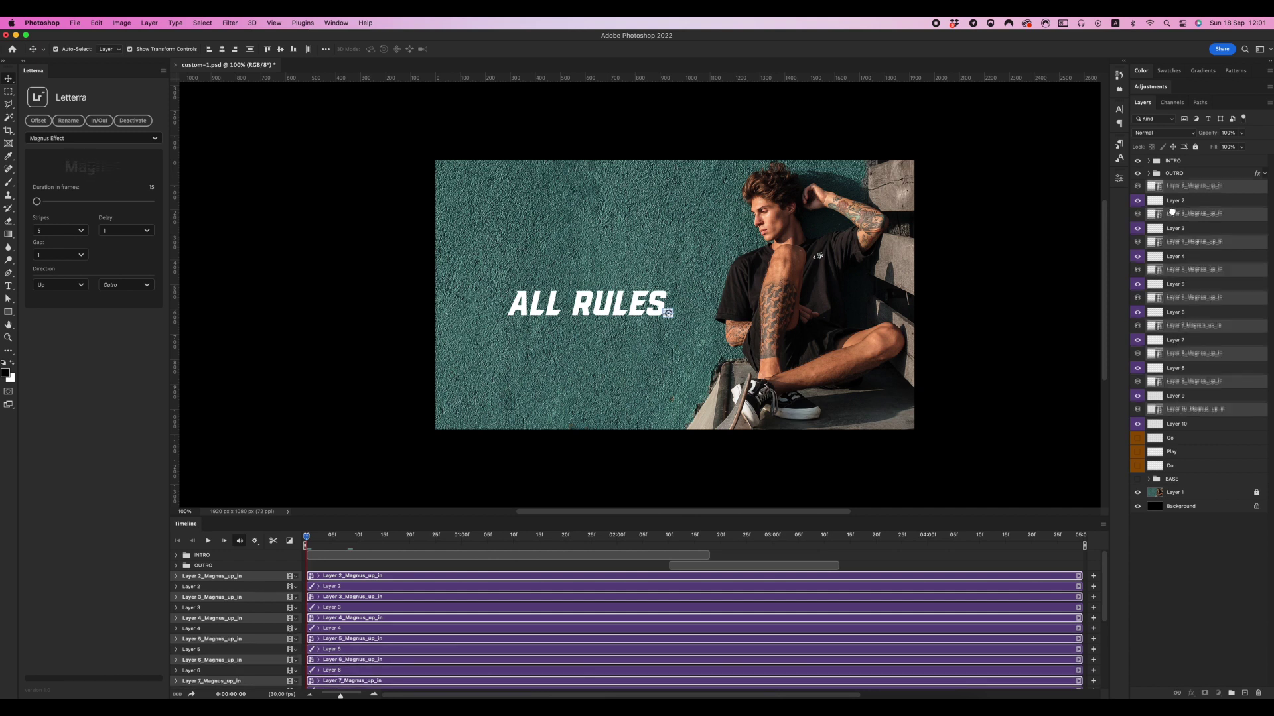
drag(1183, 410, 1191, 194)
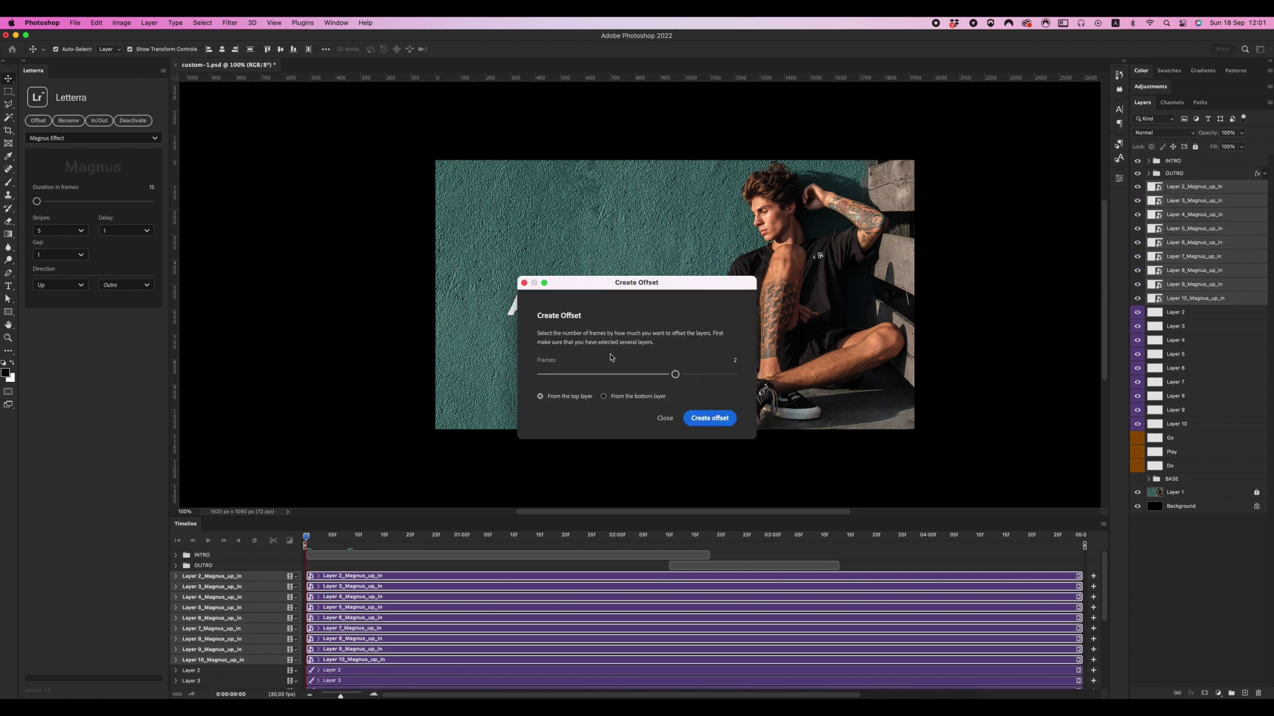
Step: Stagger the Magnus intro clips one after another with Letterra Offset, then scrub the preview
click(704, 419)
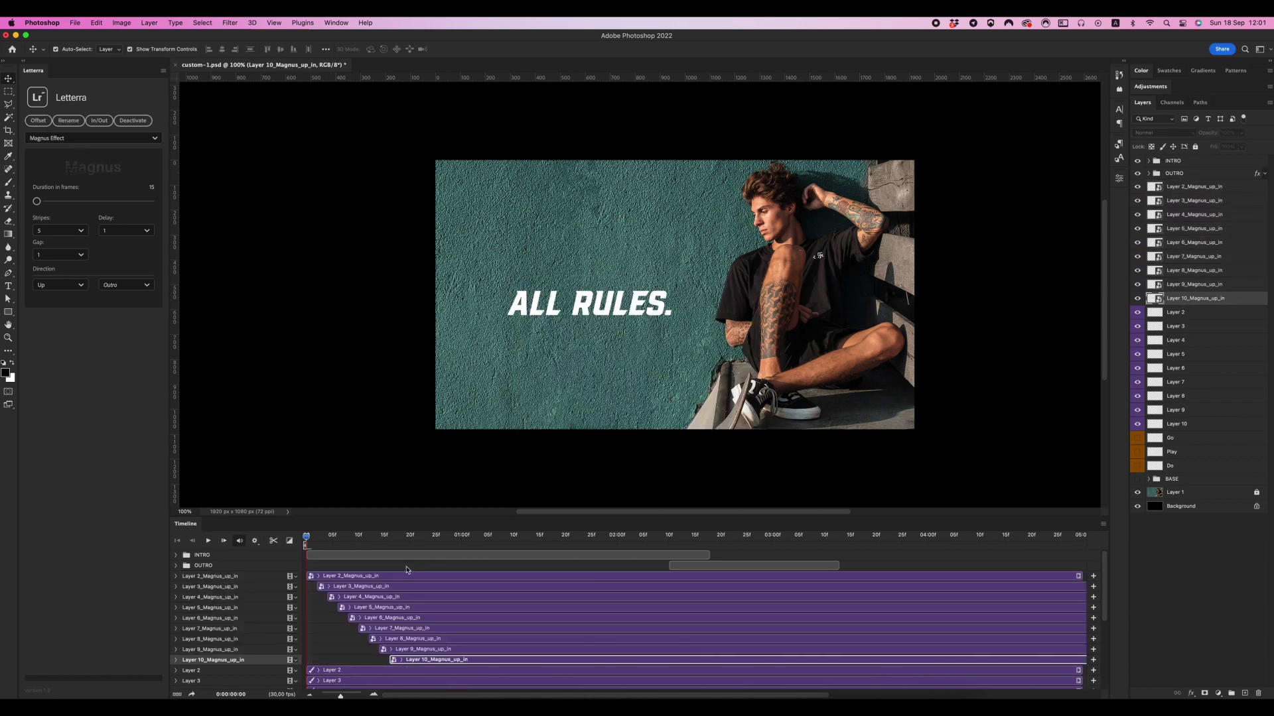
drag(310, 539, 455, 535)
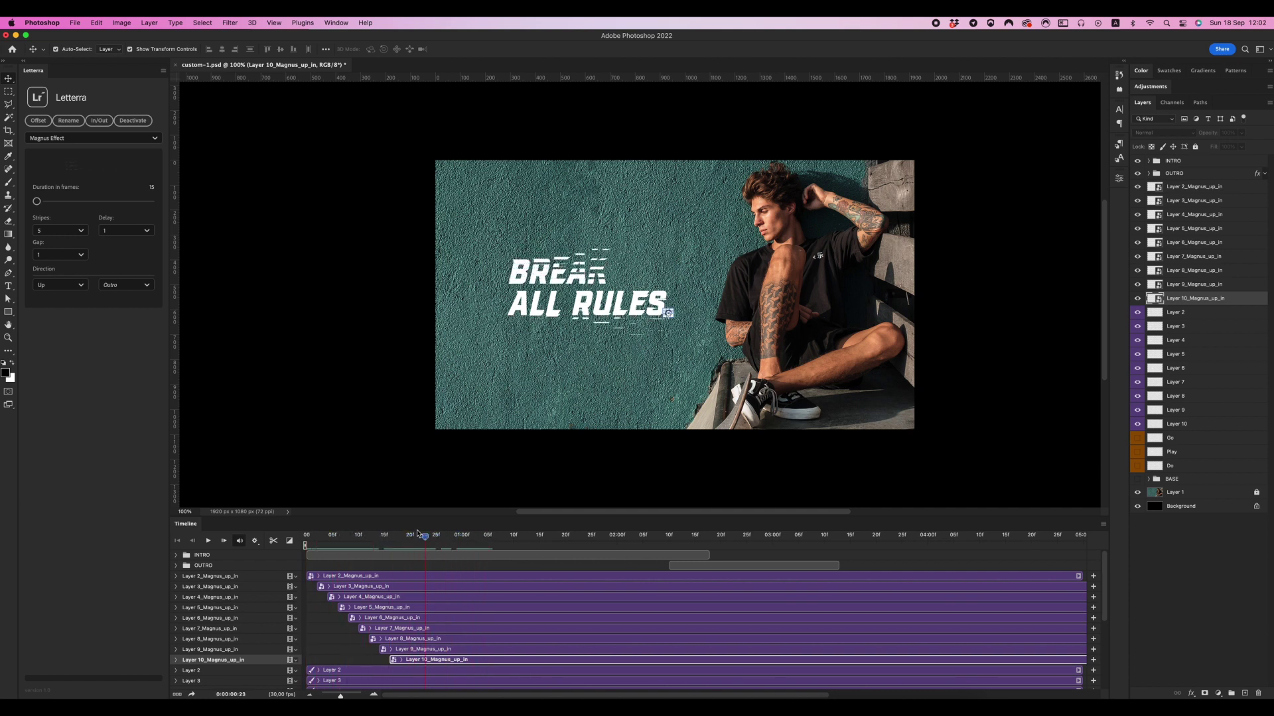
drag(456, 534, 383, 536)
Step: End all Magnus intro clips earlier using Letterra In/Out Move Out
shift+click(414, 579)
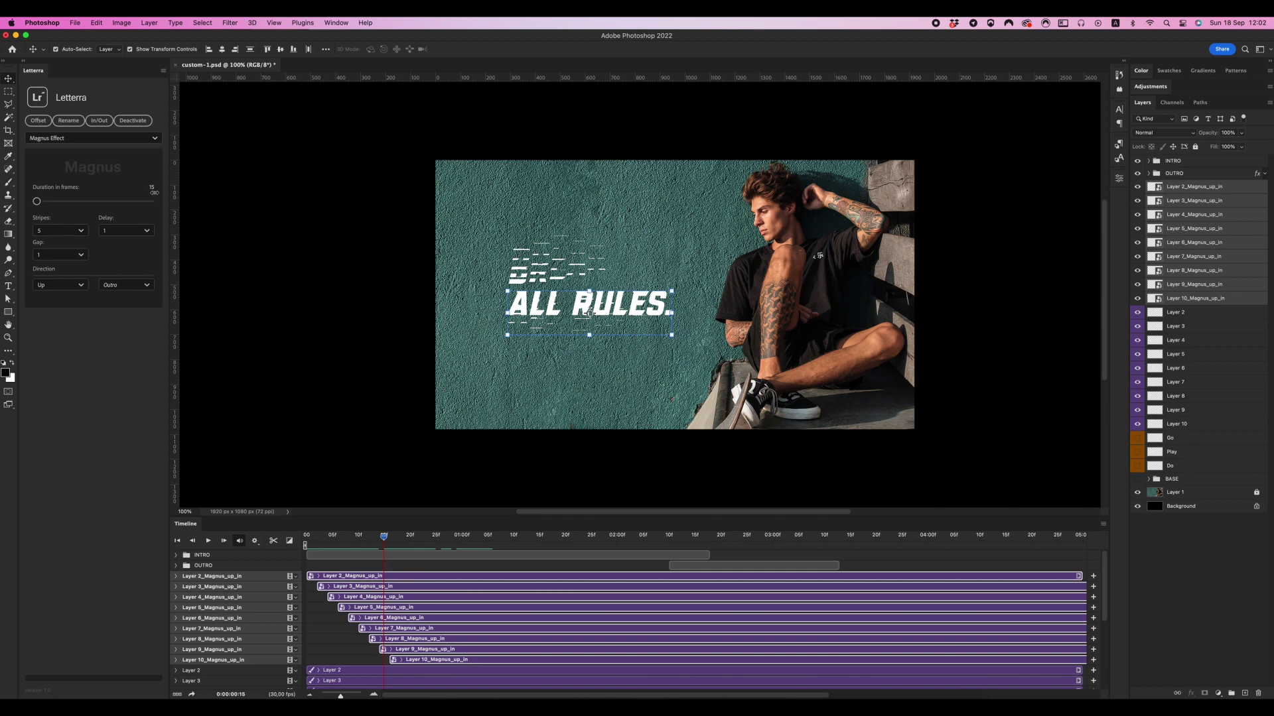
click(100, 120)
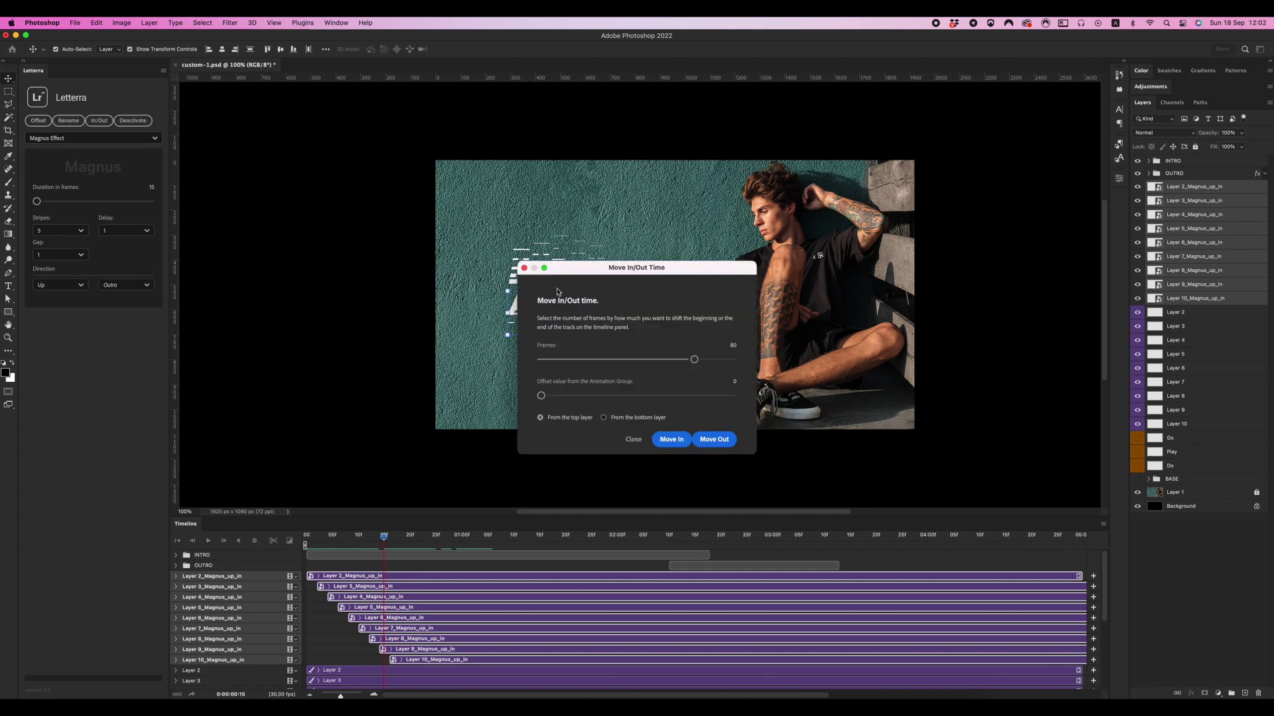
click(711, 439)
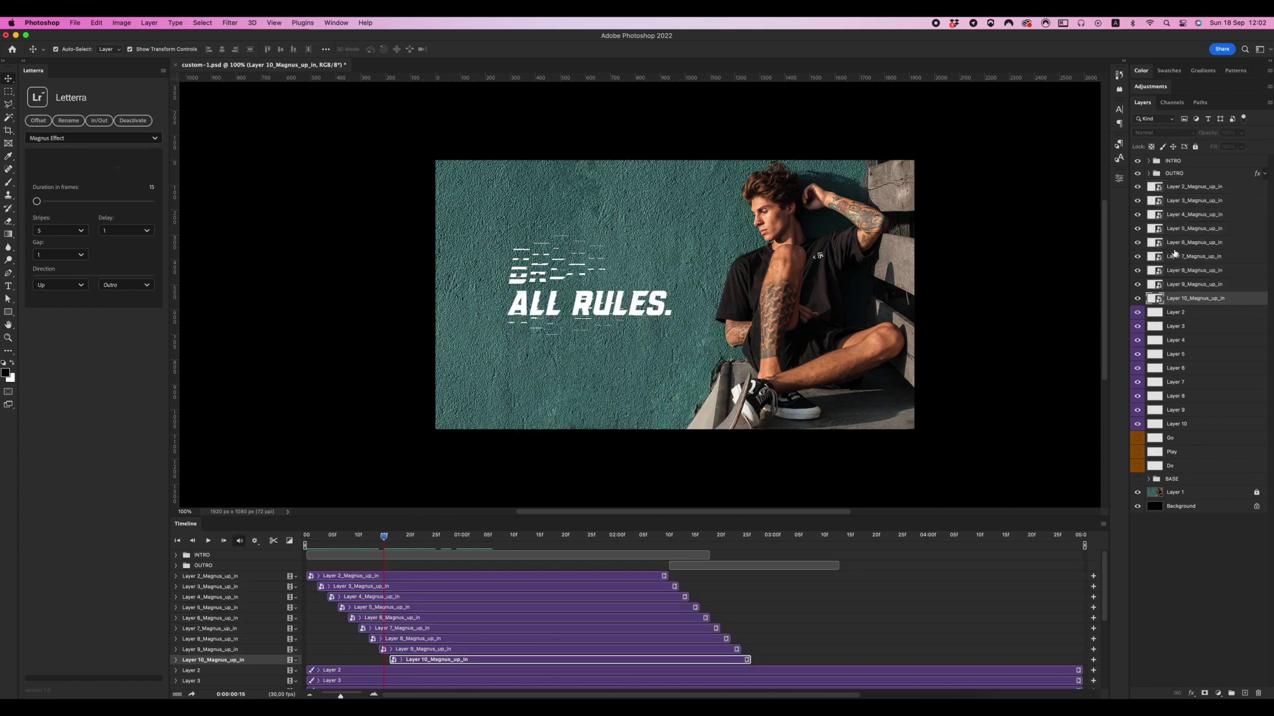
Step: Group the nine Magnus intro layers into Group 1, then reselect original letter layers 2–10
shift+click(1180, 190)
key(super+g)
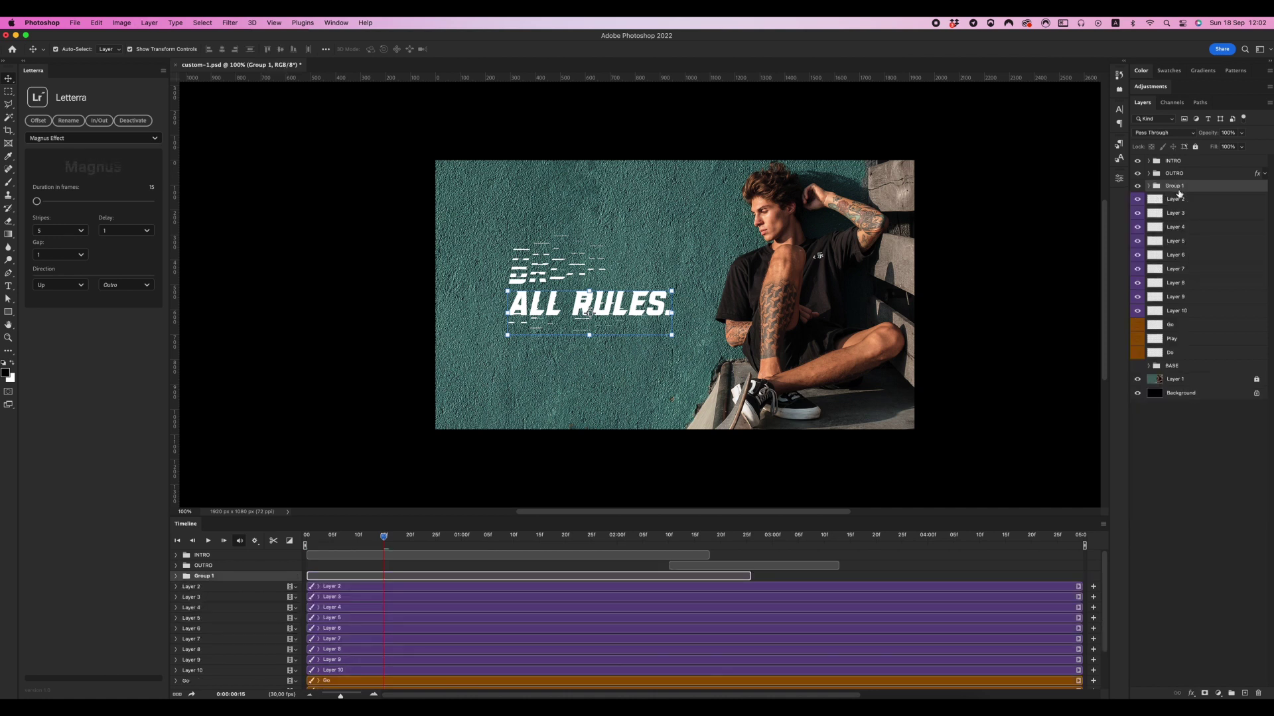
click(1176, 201)
shift+click(1176, 312)
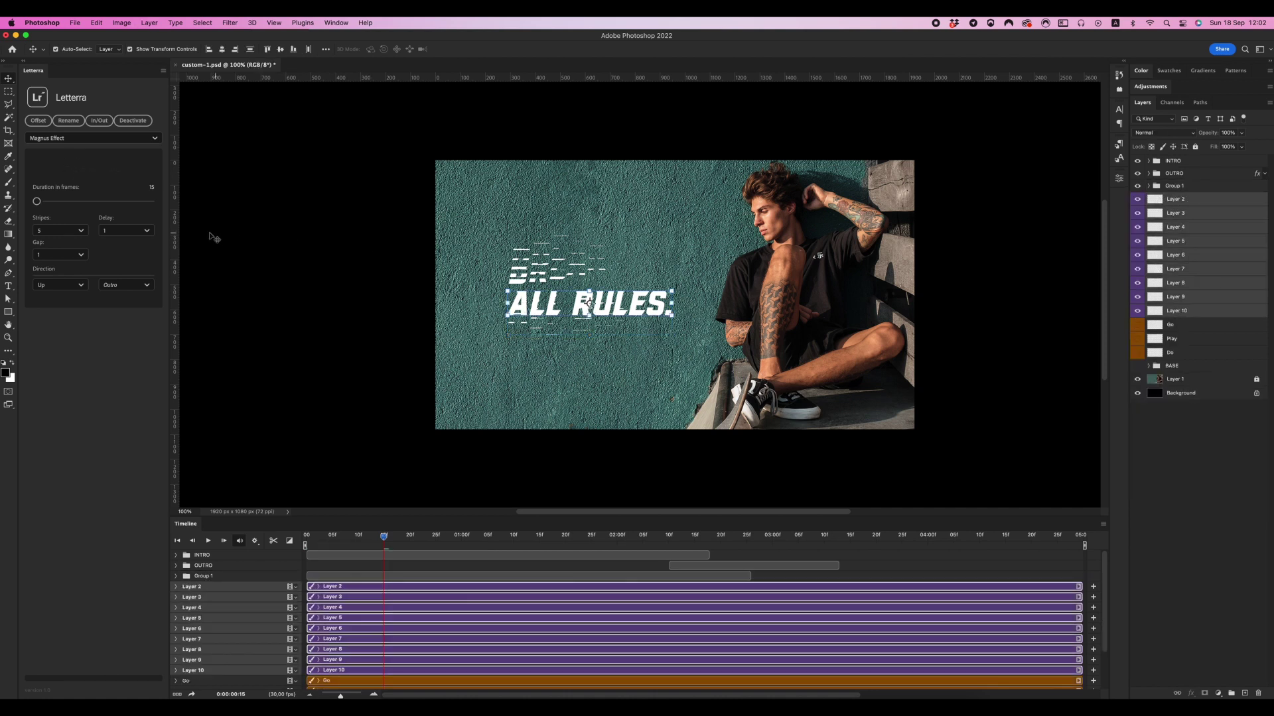
Step: Generate a Letterra Block outro with Scale Up for the selected letters
click(79, 138)
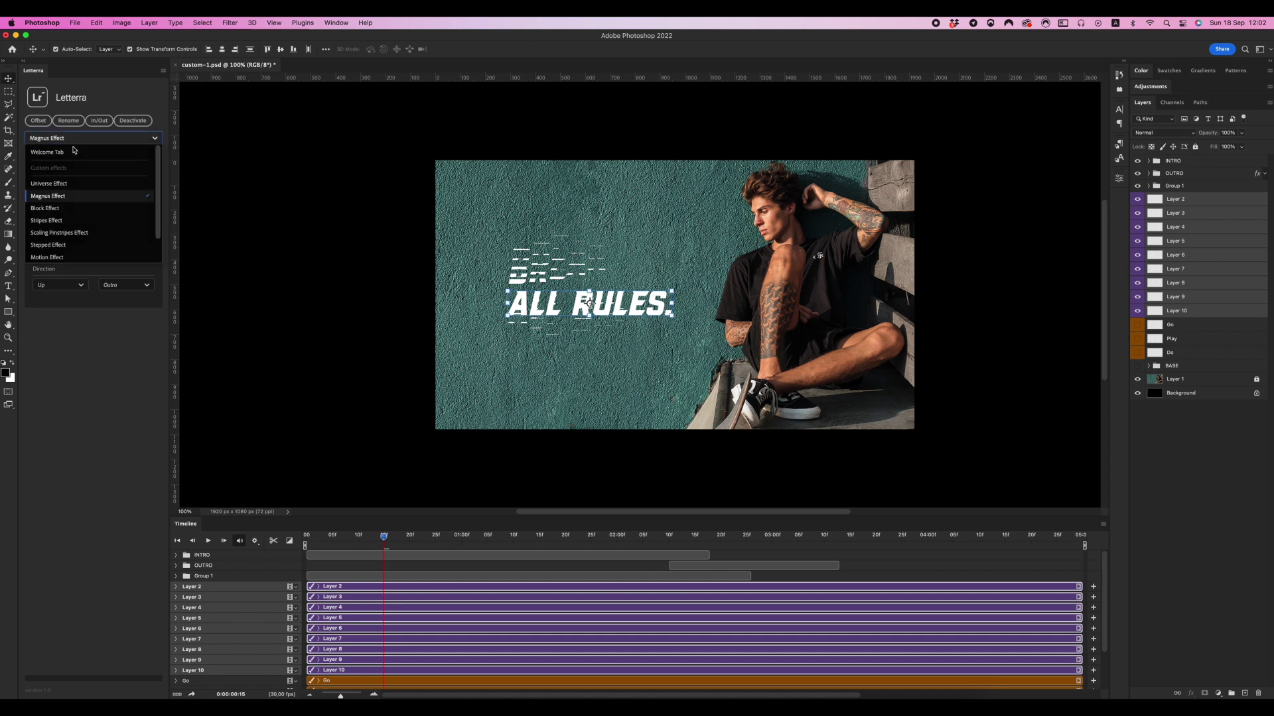
click(63, 208)
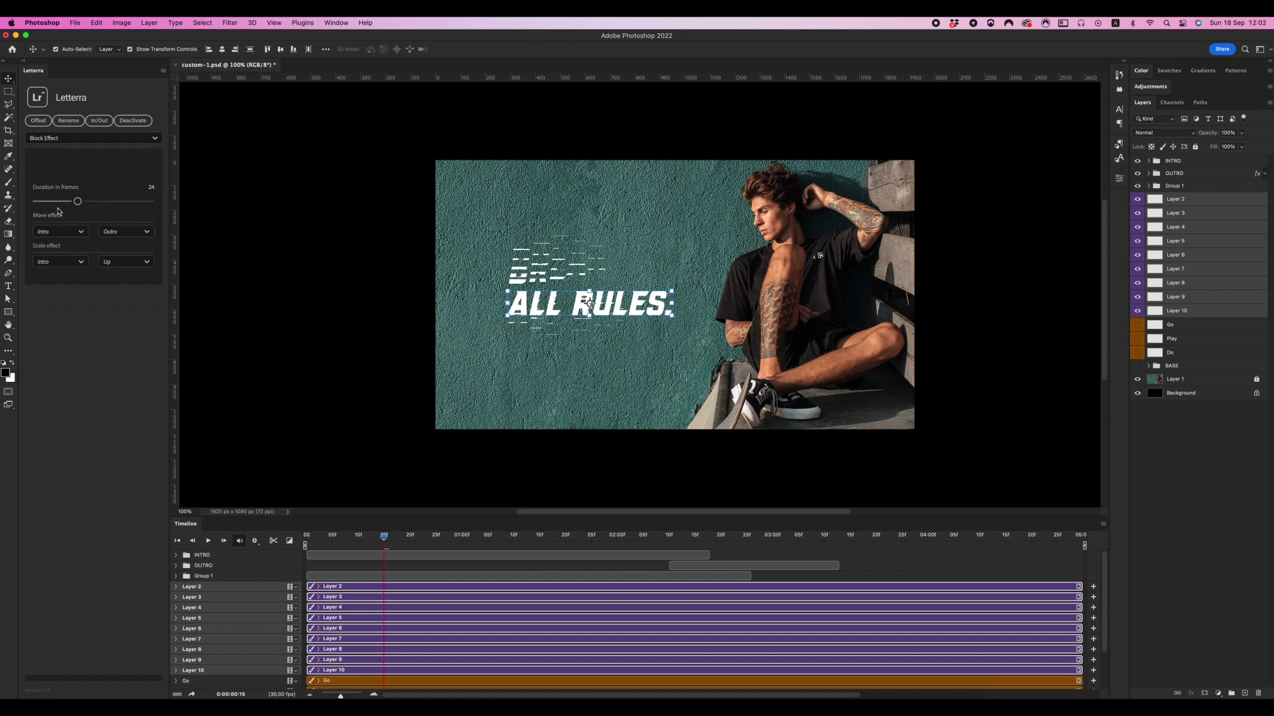
click(115, 263)
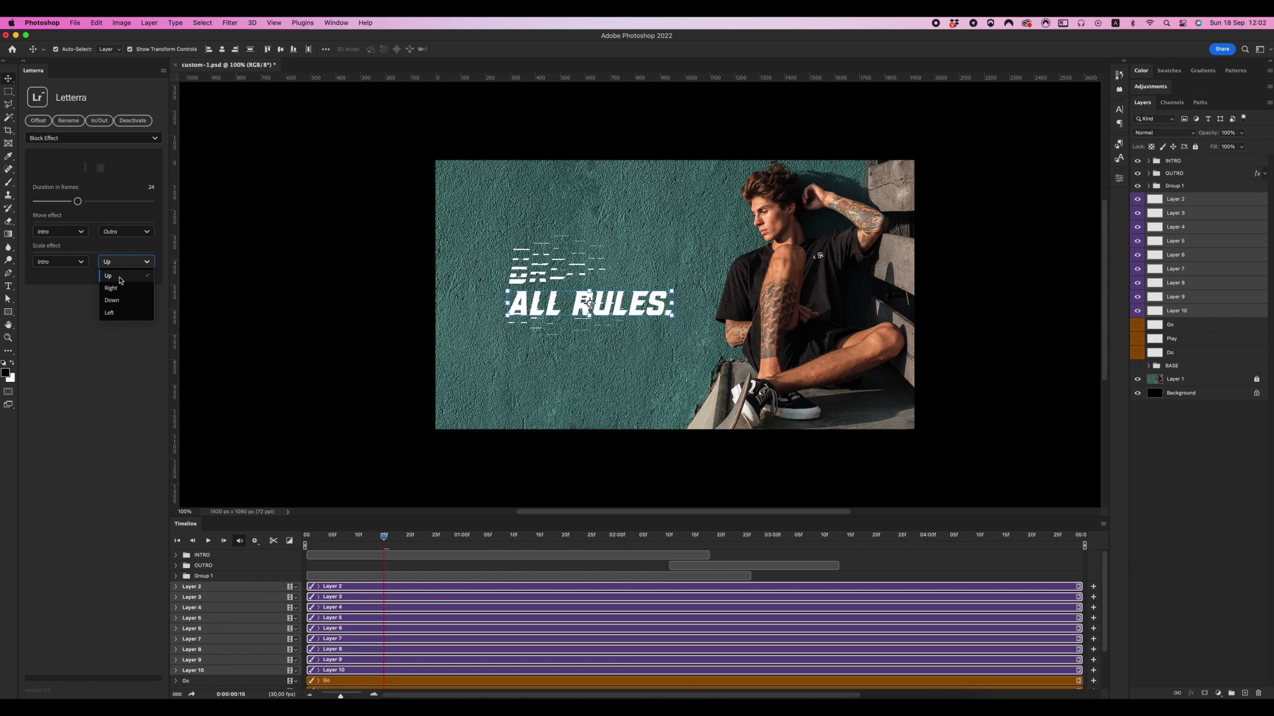
click(121, 280)
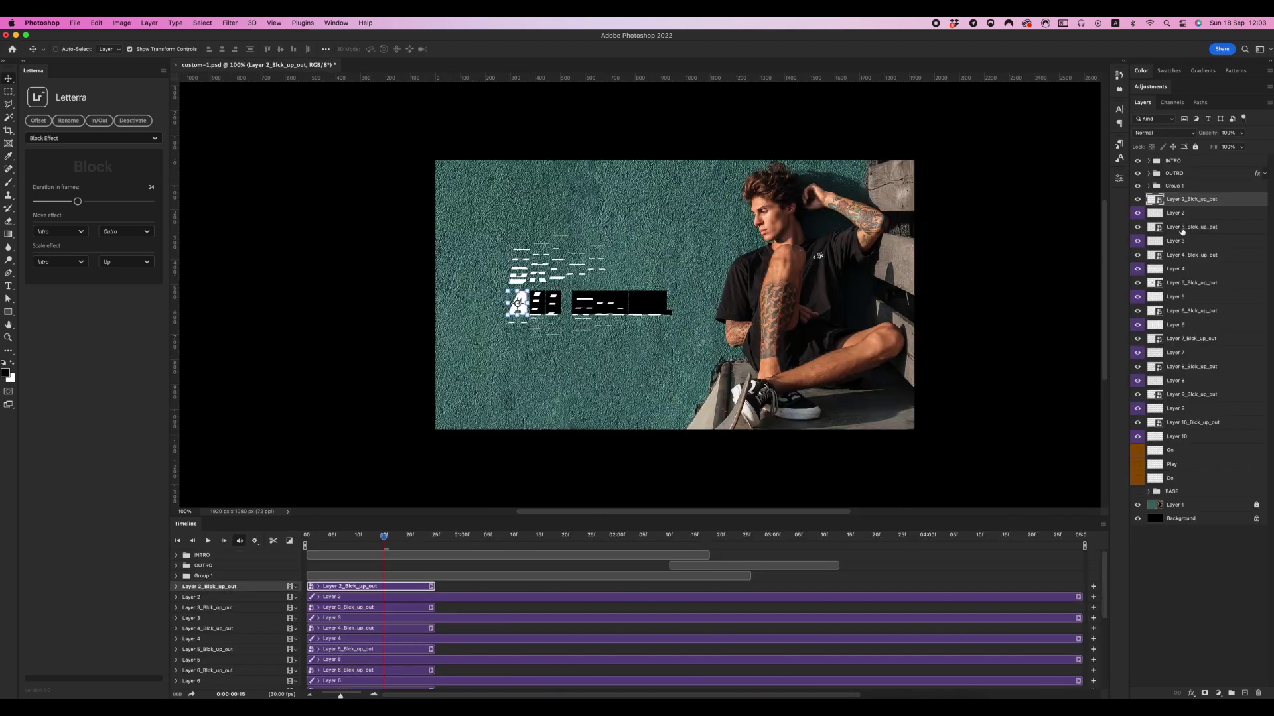
Step: Select the Blck_up_out layers through Layer 10 and stack them under Layer 2_Blck_up_out
ctrl+click(1182, 228)
ctrl+click(1183, 256)
ctrl+click(1184, 283)
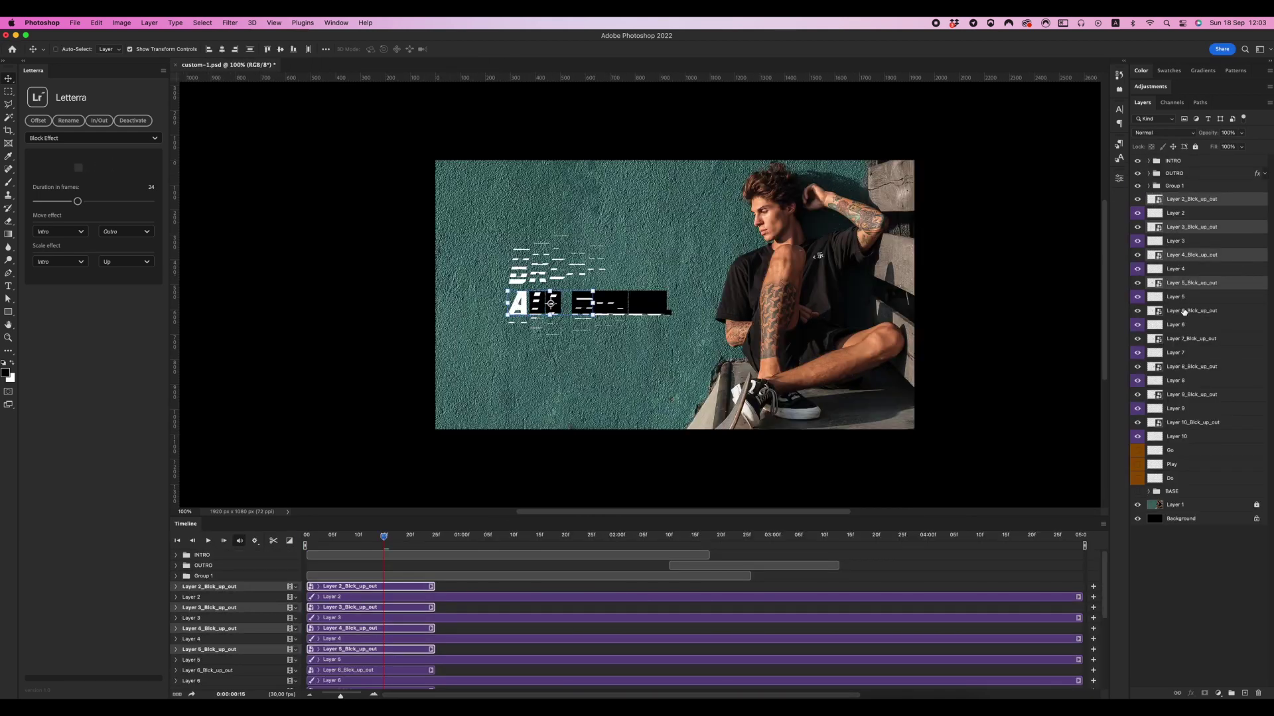
ctrl+click(1184, 311)
ctrl+click(1184, 339)
ctrl+click(1183, 367)
ctrl+click(1182, 395)
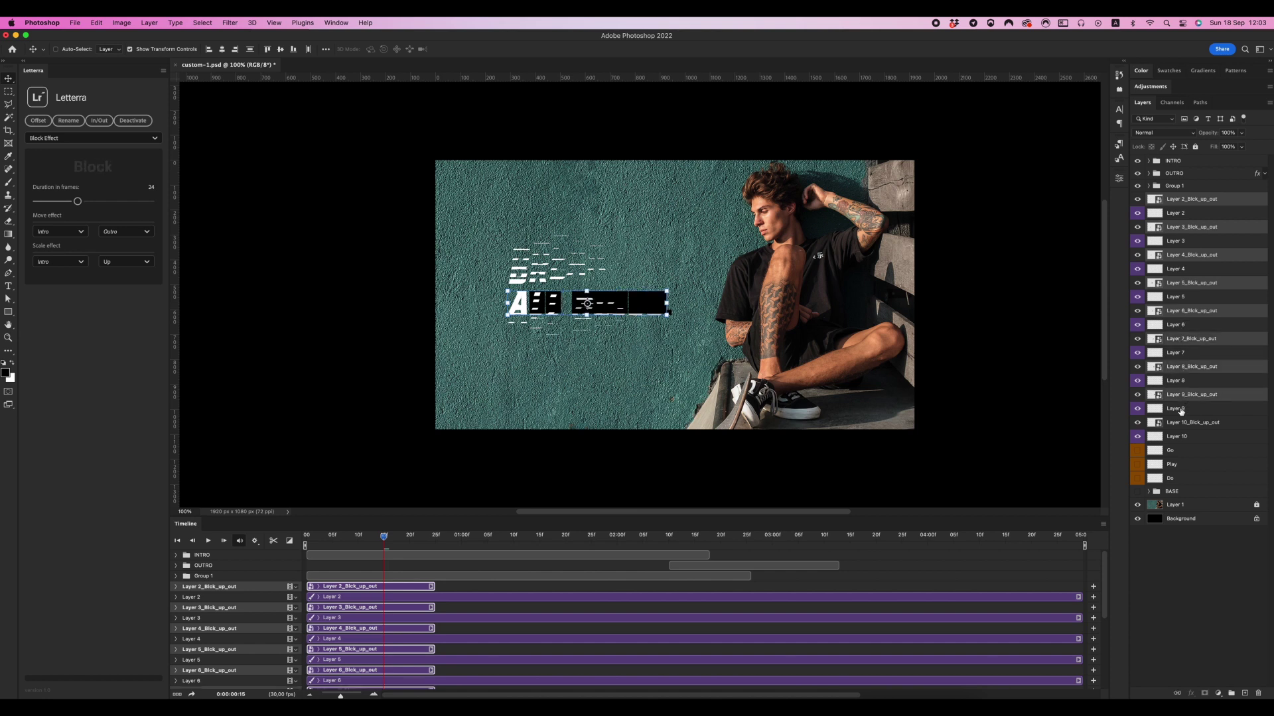
ctrl+click(1183, 422)
drag(1175, 232, 1176, 214)
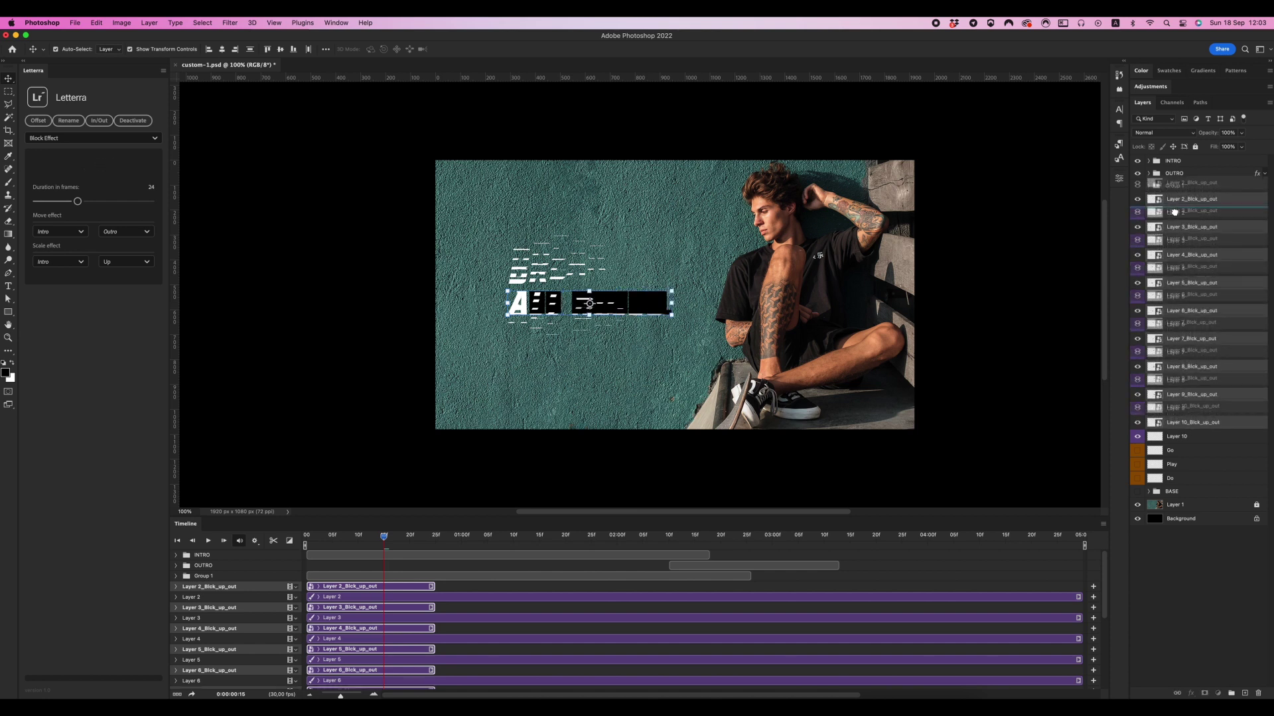
Step: Stagger the Block outro clips with Offset and group the nine layers into Group 2
click(38, 120)
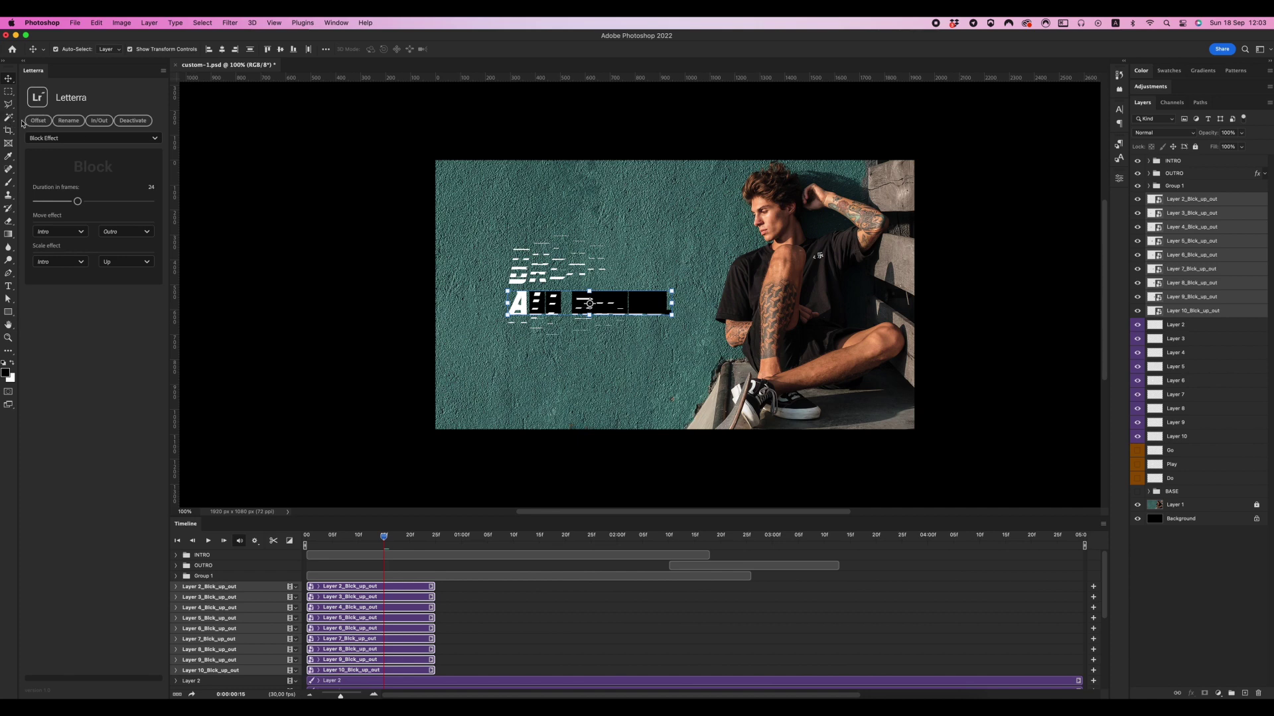
click(709, 418)
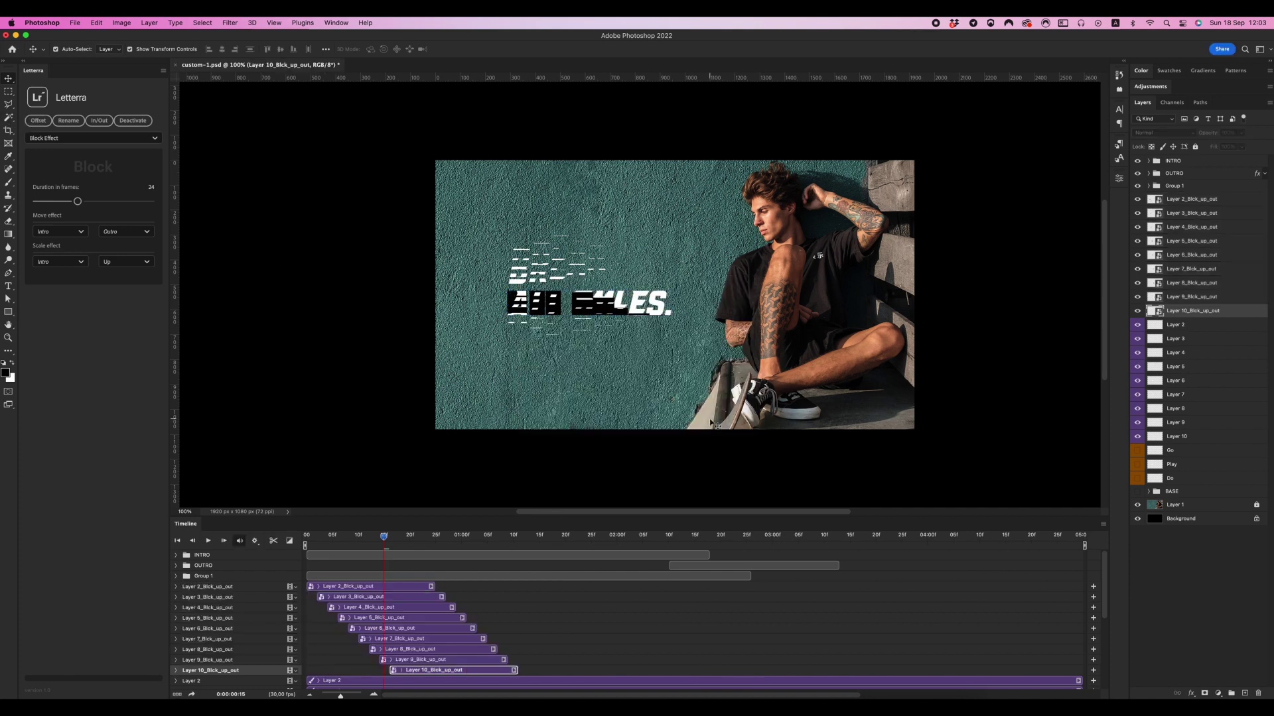
shift+click(1184, 201)
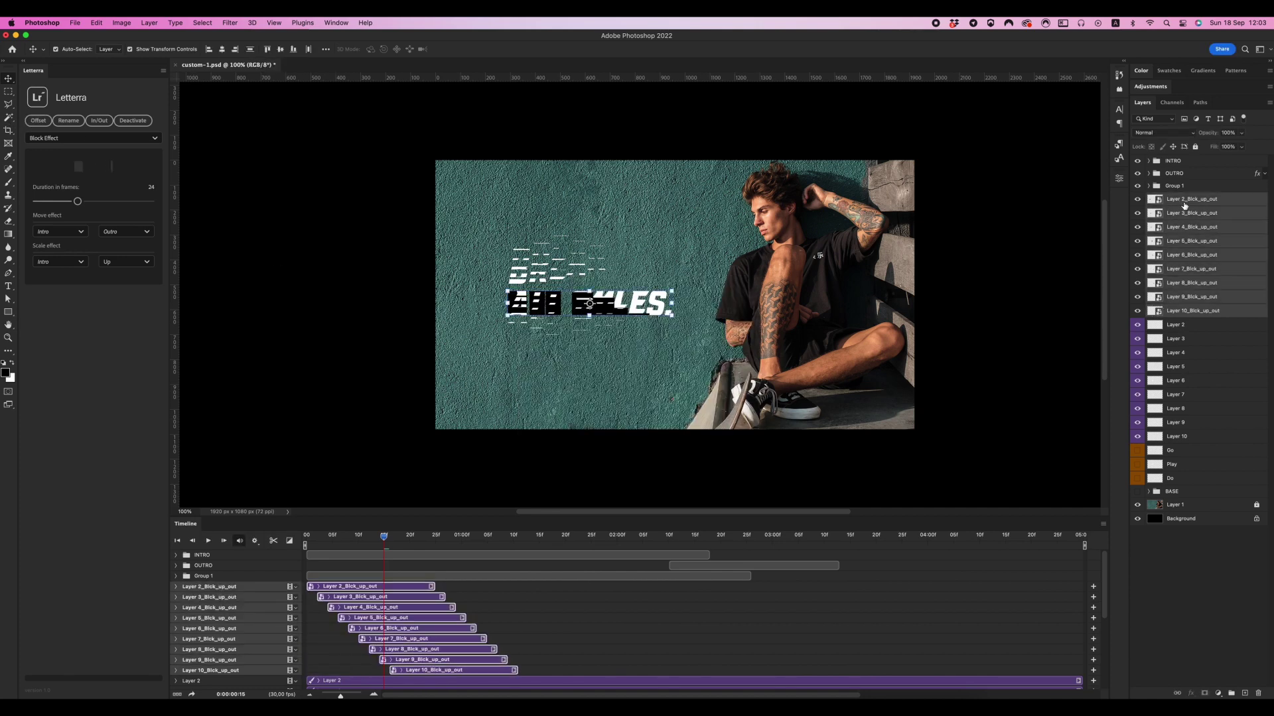
key(ctrl+g)
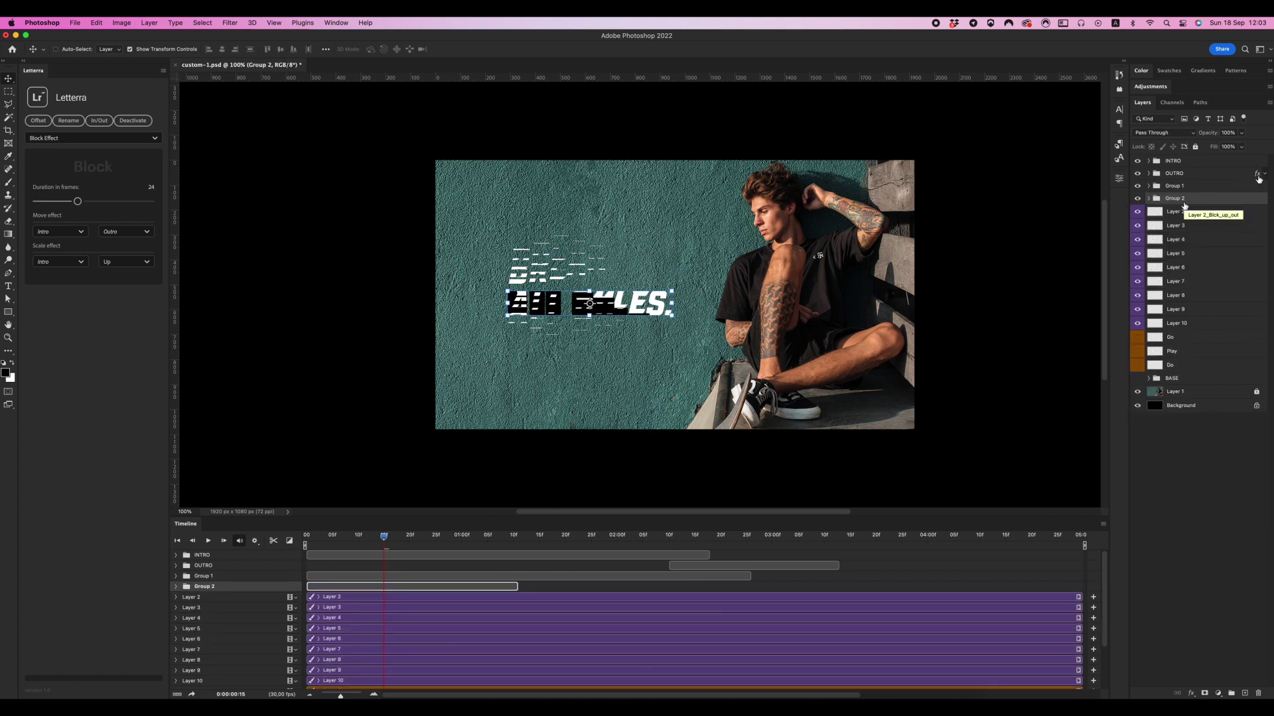
Step: Copy the white Color Overlay onto Group 2 and move its clip to start at 02:10
drag(1249, 201, 1250, 202)
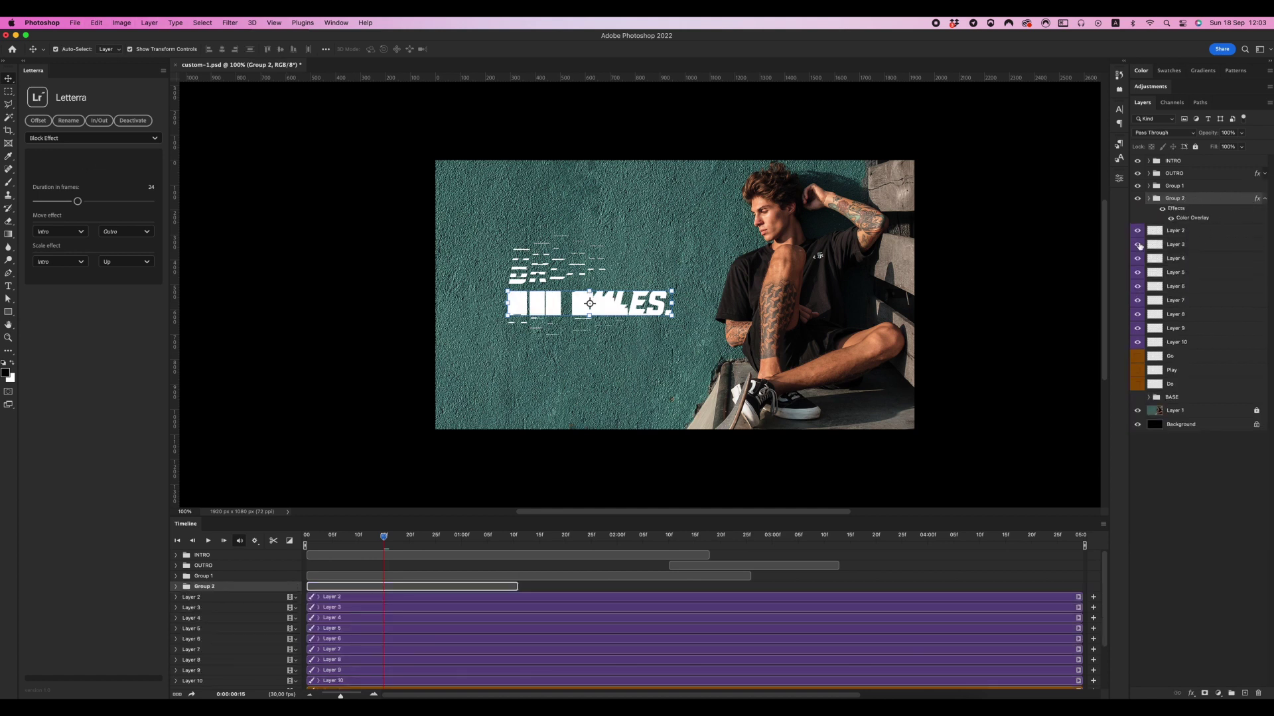
click(1180, 348)
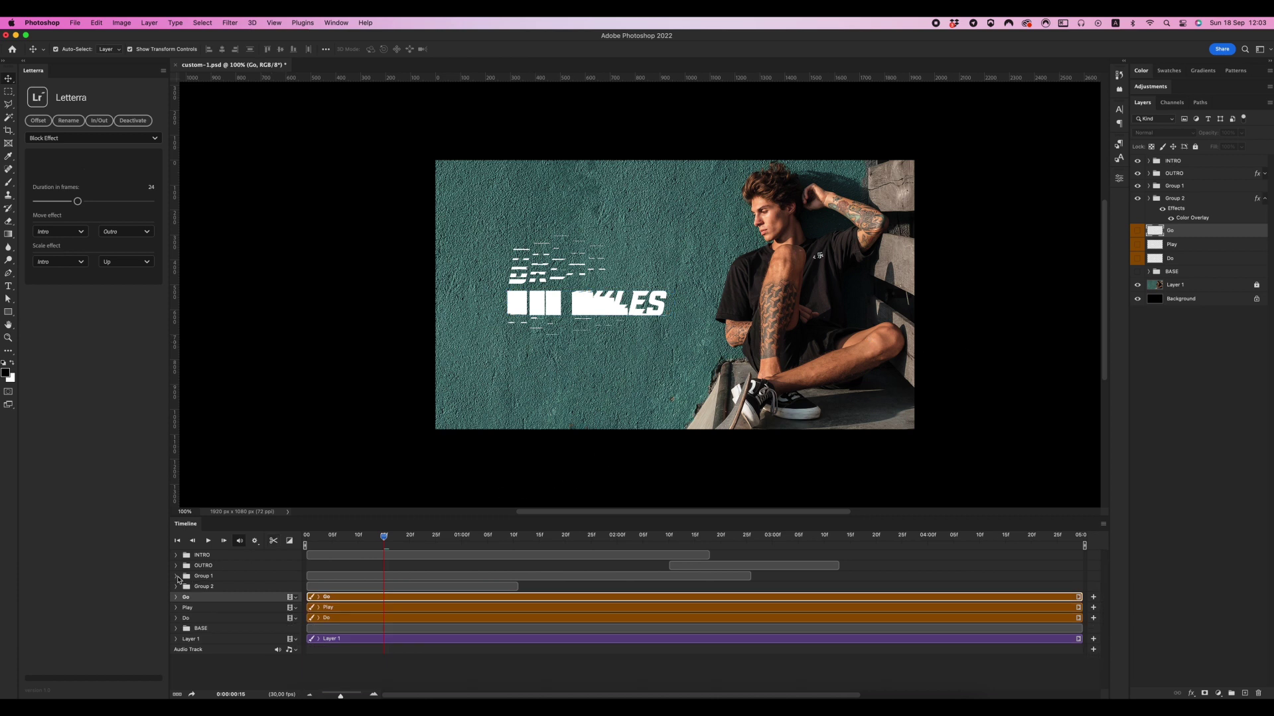
click(176, 576)
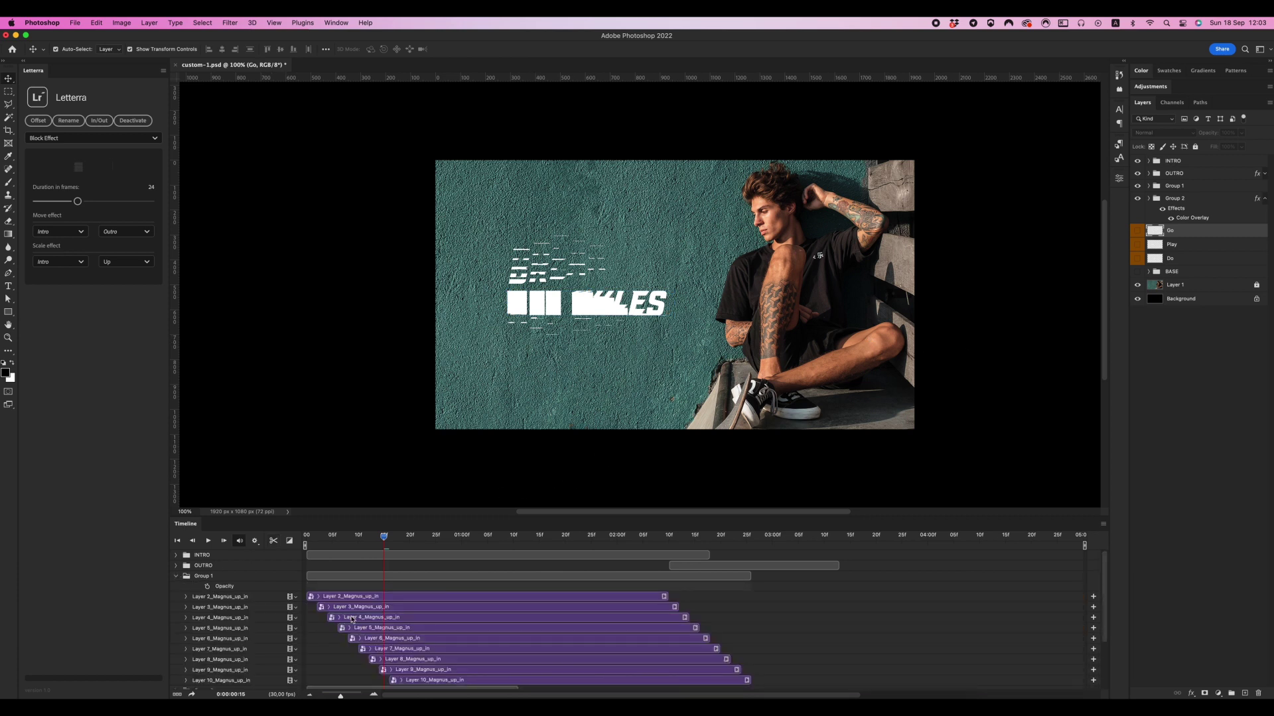
click(667, 539)
drag(408, 655, 763, 655)
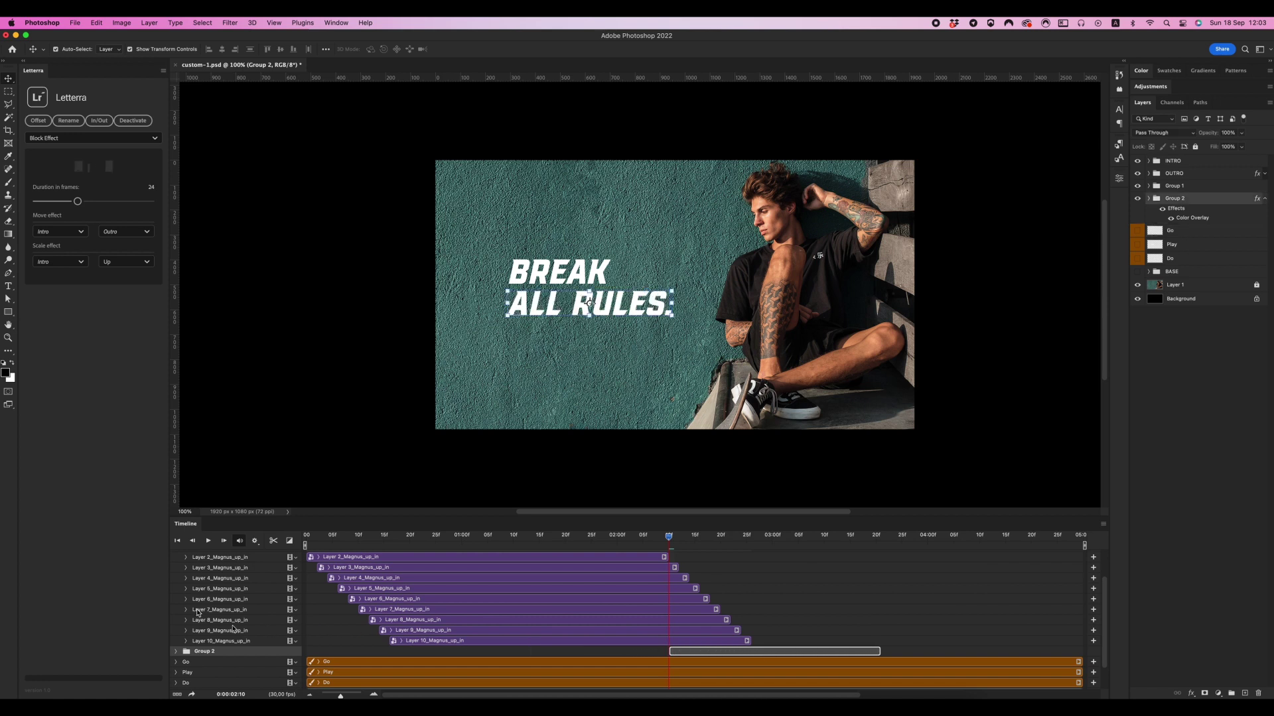
Step: Rename Group 1 to 'INTRO 2'
scroll(299, 621, right, 1)
scroll(376, 612, up, 4)
click(190, 581)
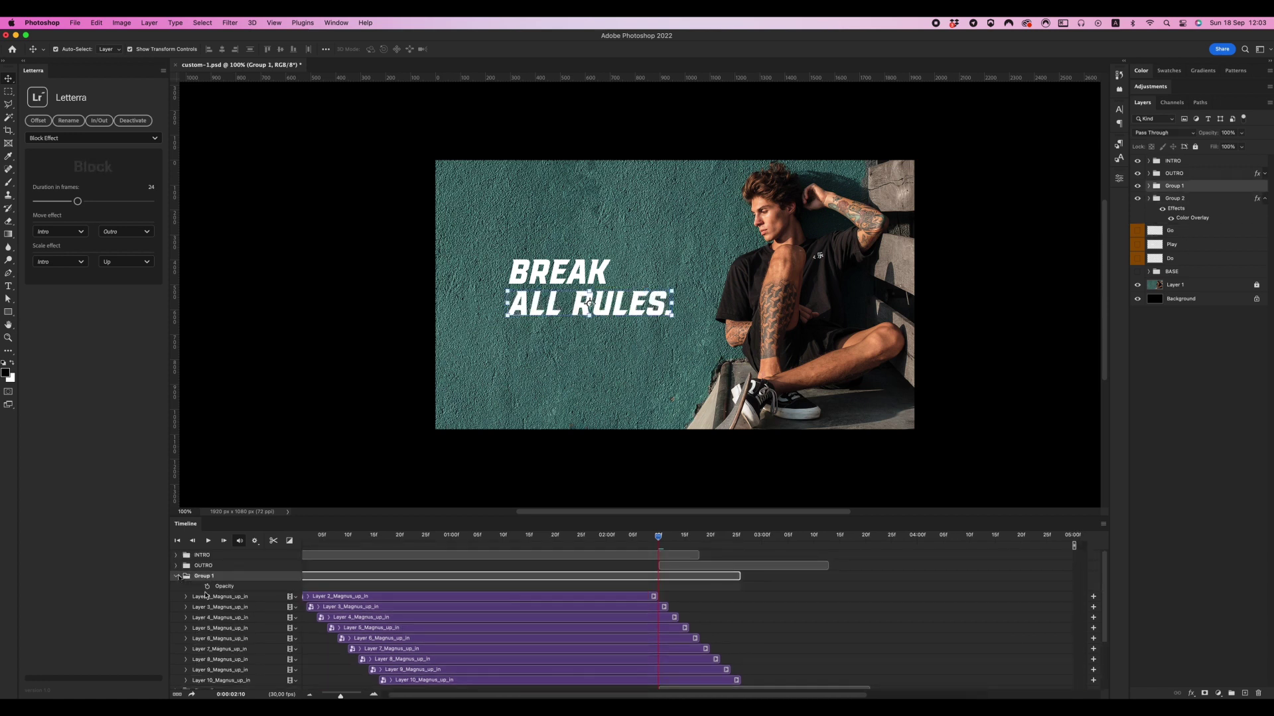
click(175, 576)
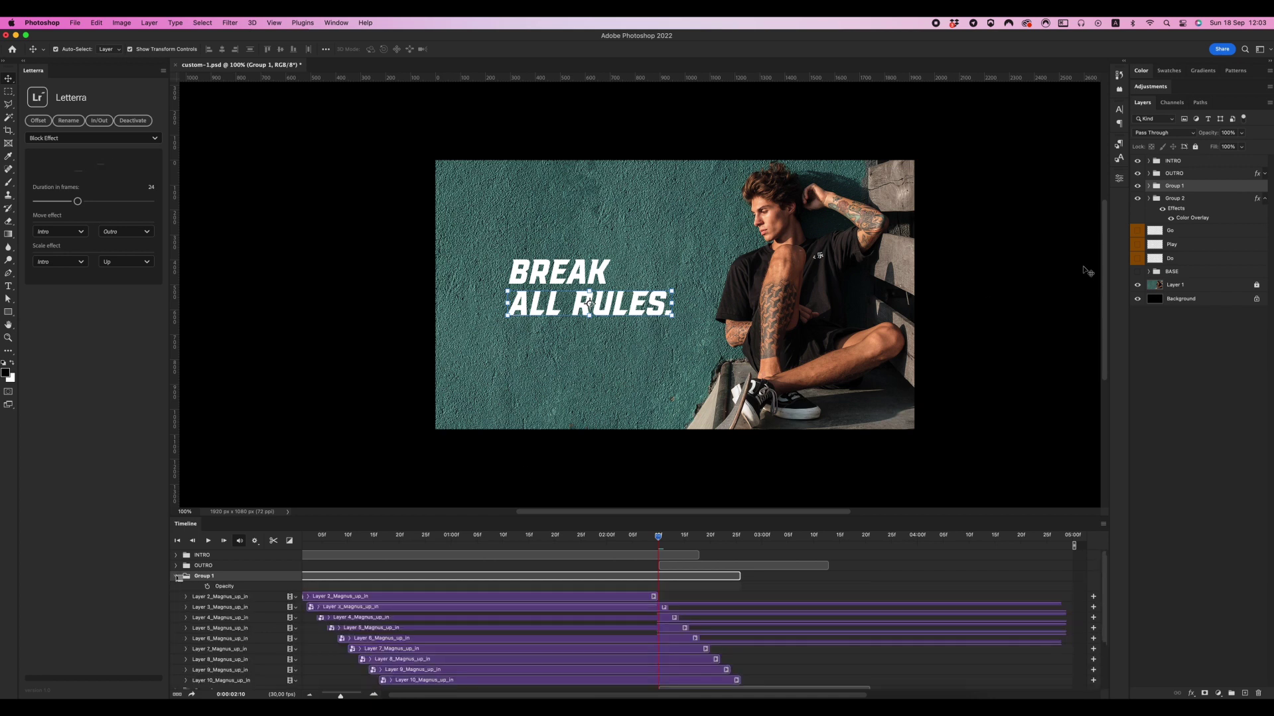
text(INT)
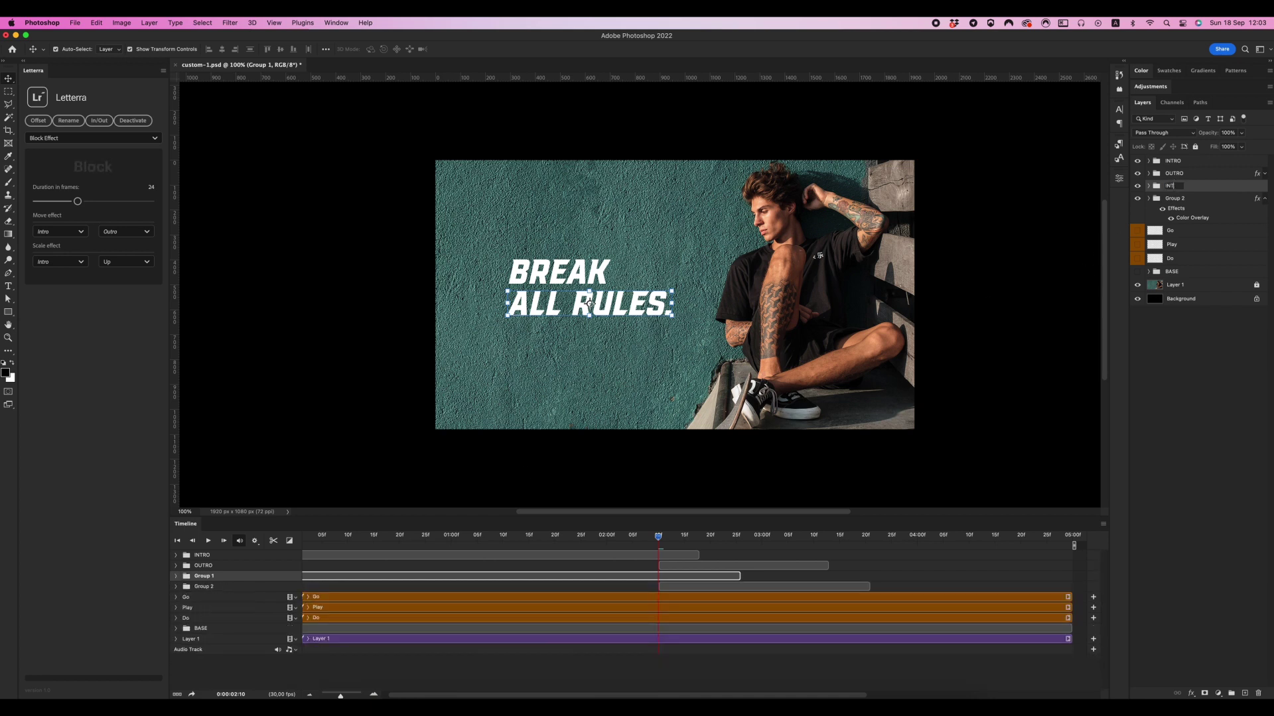
text(RO 2)
key(Return)
Step: Rename Group 2 to 'OUTRO 2'
click(1179, 197)
double_click(1179, 197)
text(OUTRO)
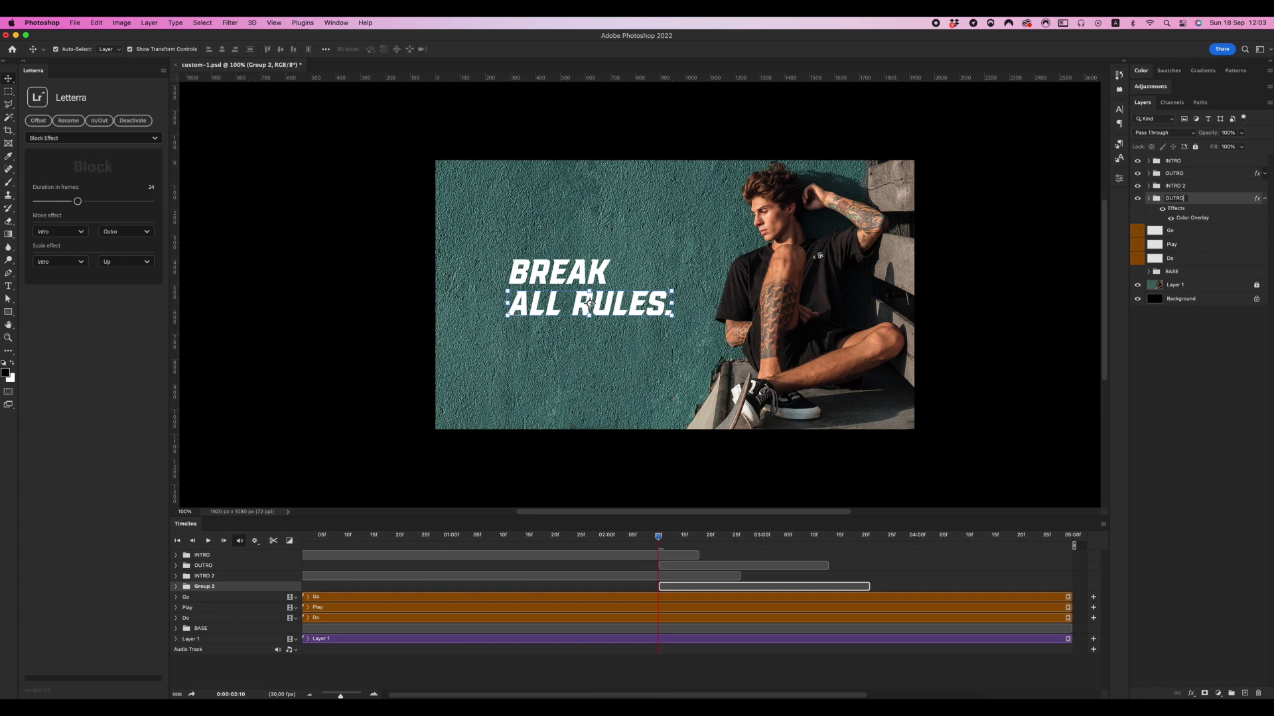
text(2)
key(Return)
Step: Shorten the timeline work area and play the animation from the start
drag(1074, 545, 903, 545)
click(307, 456)
click(311, 541)
key(space)
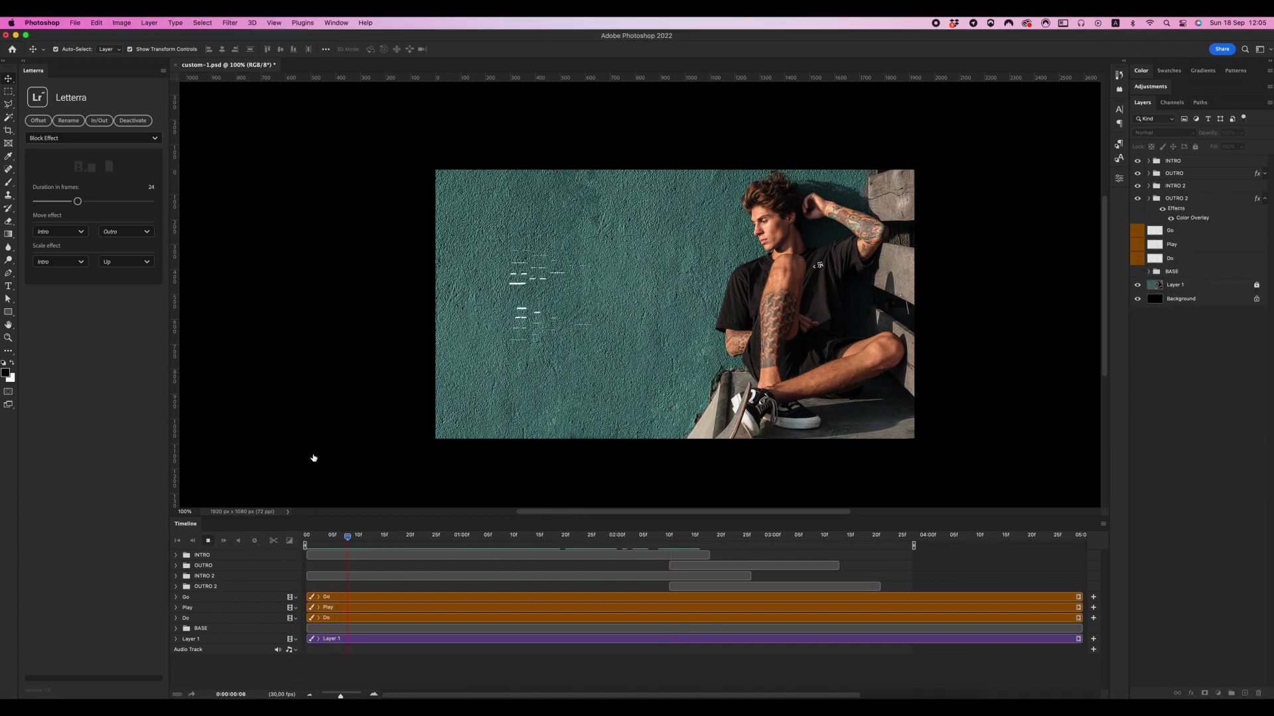